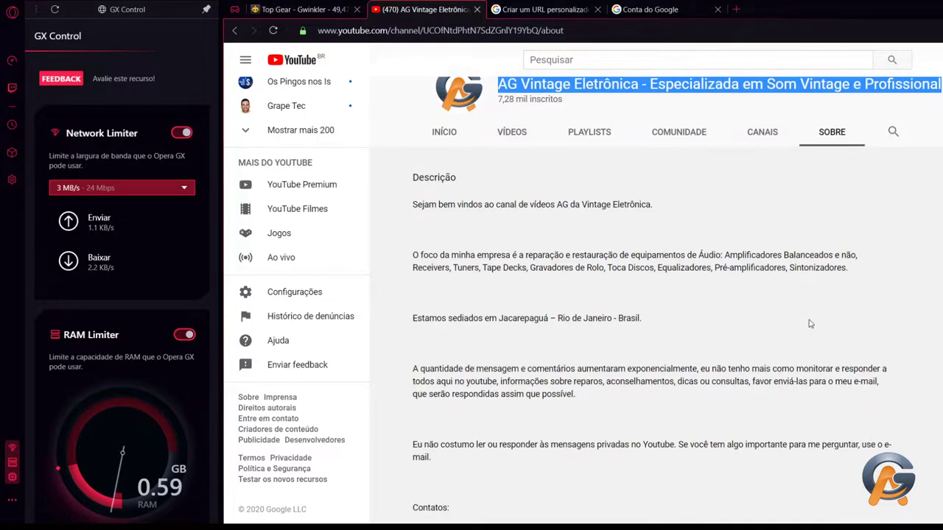
# Review the description and contact details on the YouTube channel's Sobre page
pyautogui.scroll(-2, 755, 323)
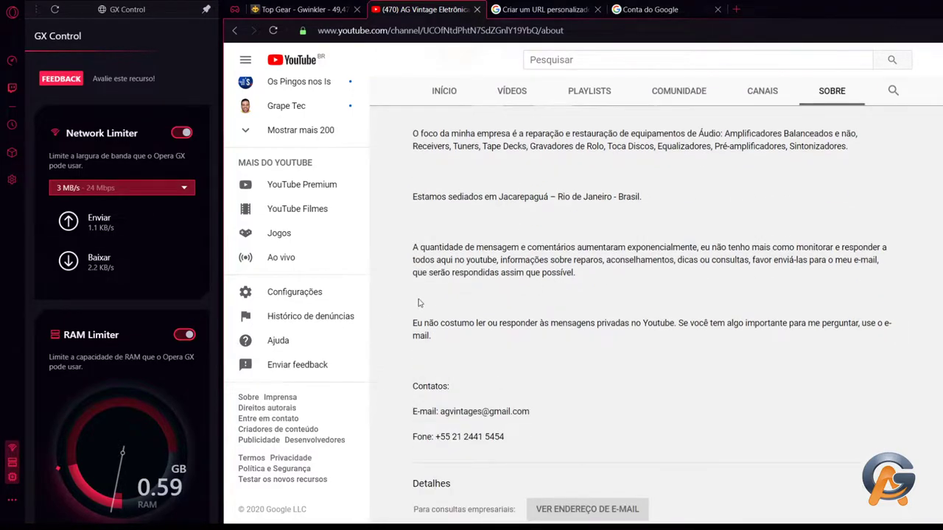
pyautogui.scroll(2, 569, 320)
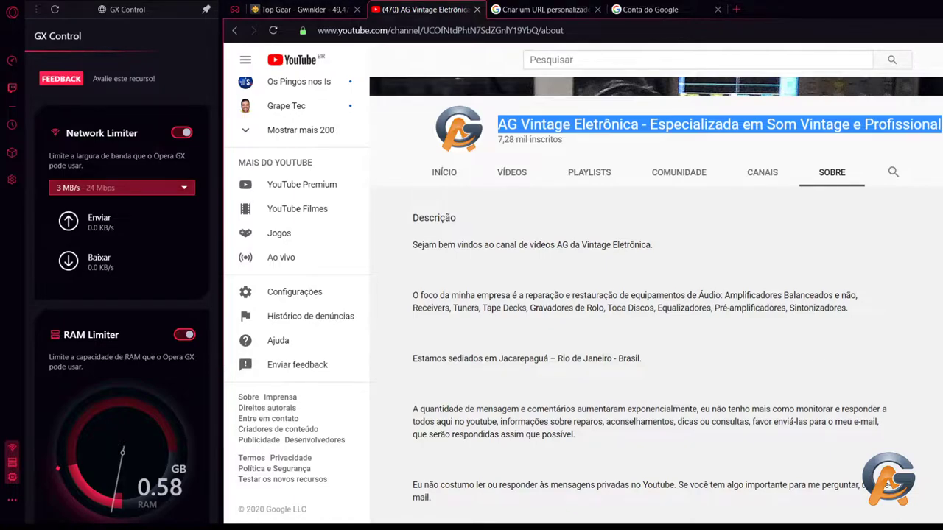
pyautogui.click(889, 484)
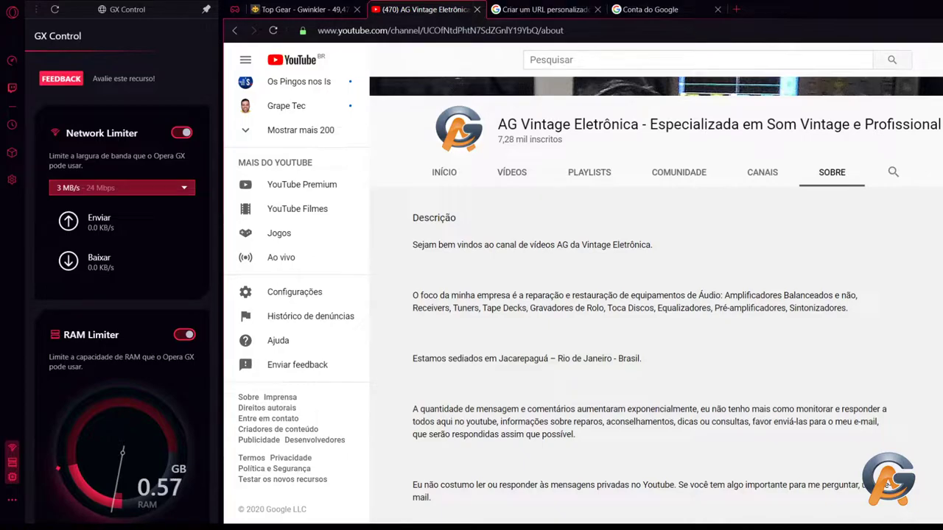
pyautogui.scroll(2, 913, 302)
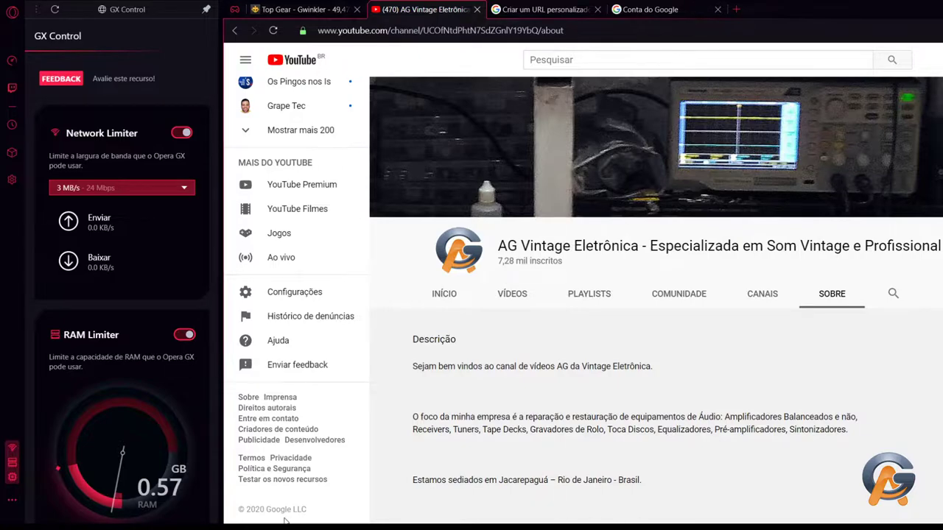
pyautogui.click(817, 62)
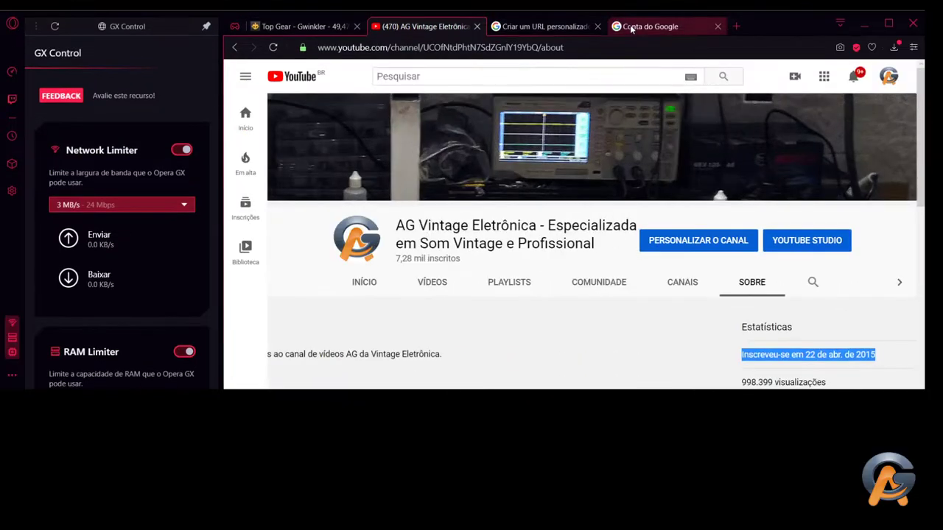
# Bring up the Google Account home page, narrow the browser window and look through the account overview
pyautogui.click(631, 28)
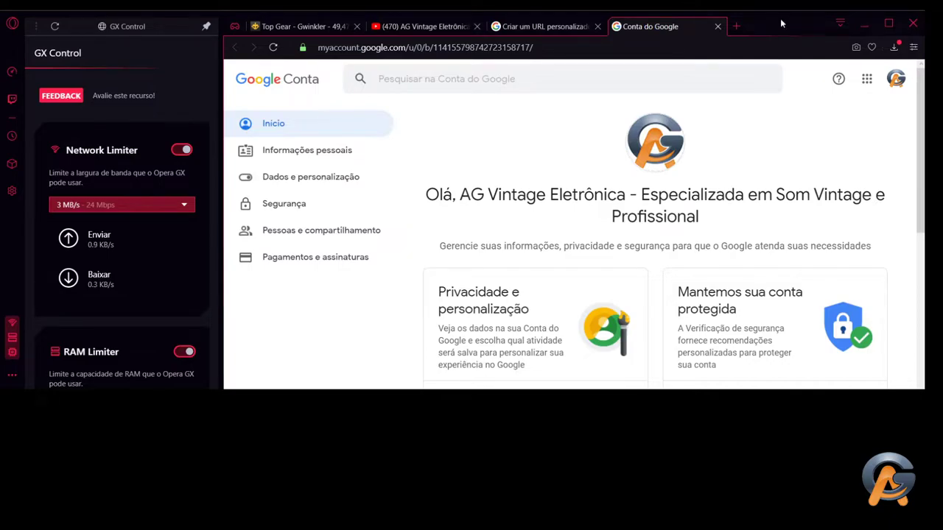
pyautogui.moveTo(923, 161); pyautogui.dragTo(841, 180)
pyautogui.scroll(-5, 702, 268)
pyautogui.scroll(5, 702, 267)
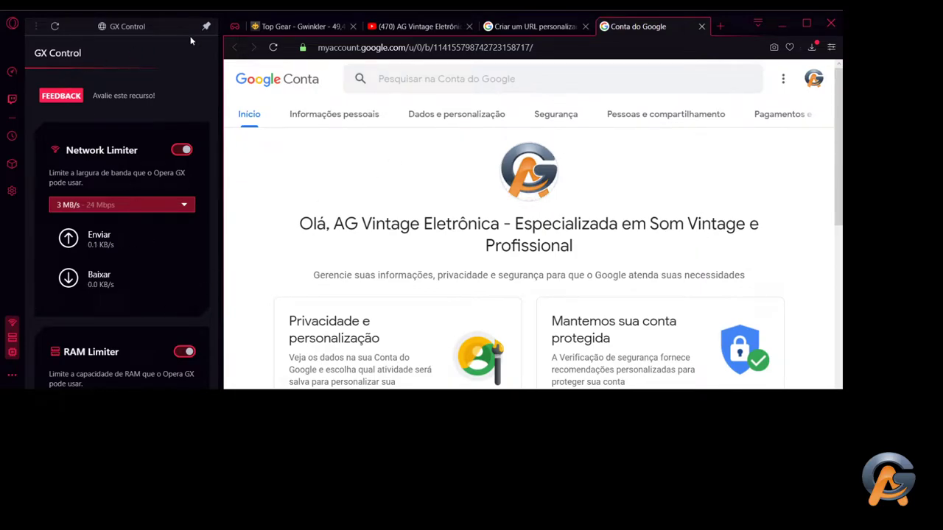
# Return to the YouTube channel's Sobre page and review its description and registration date
pyautogui.click(424, 25)
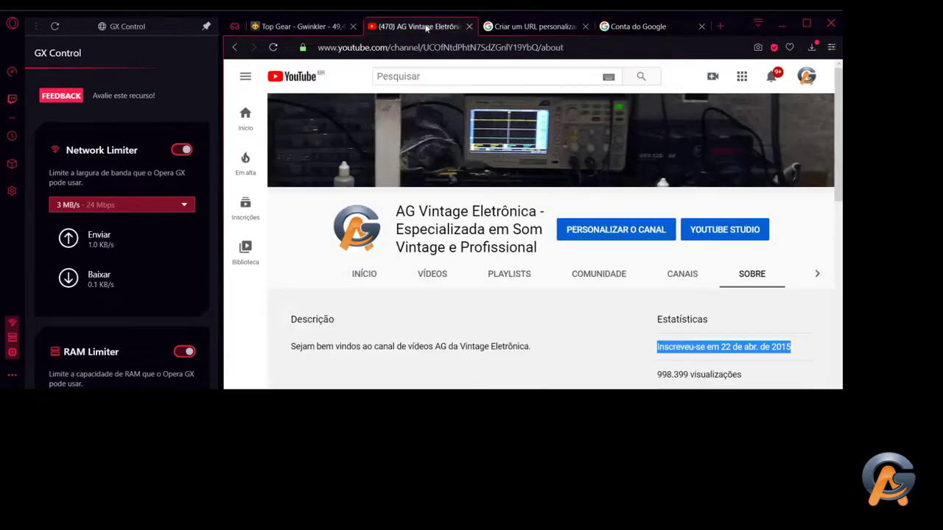
pyautogui.scroll(-3, 722, 162)
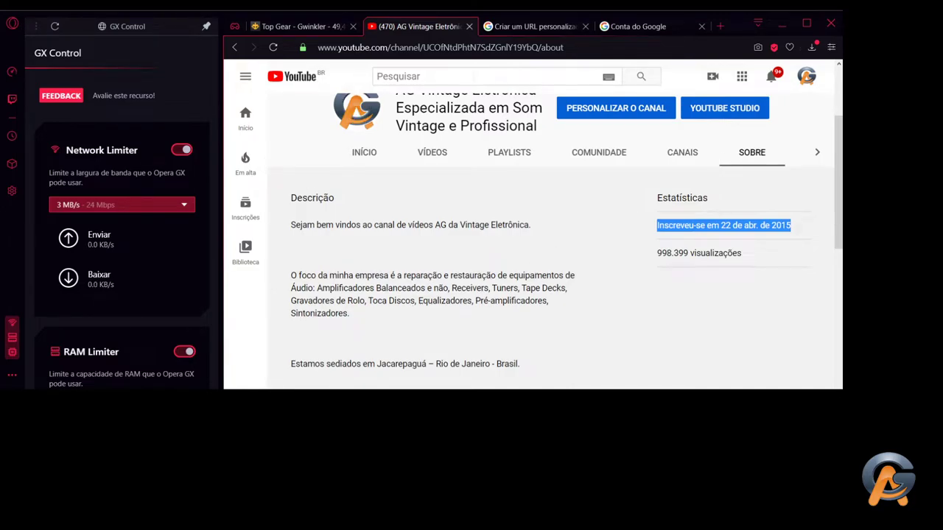
pyautogui.hotkey('alt', 'Tab')
pyautogui.scroll(-1, 563, 241)
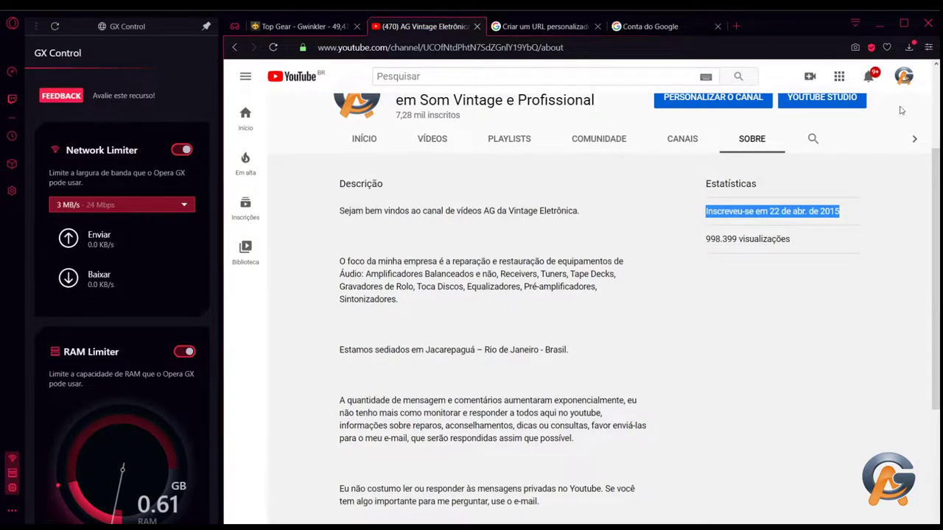
pyautogui.click(270, 522)
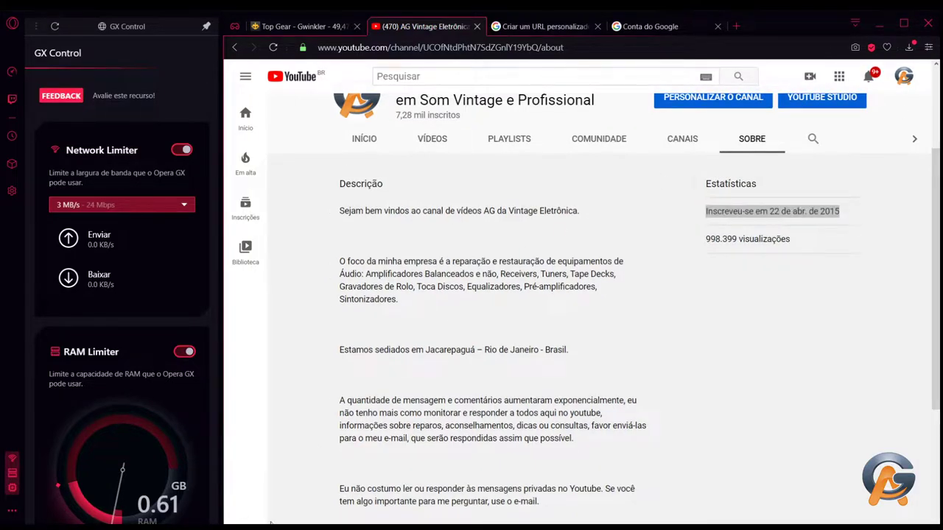
pyautogui.click(270, 521)
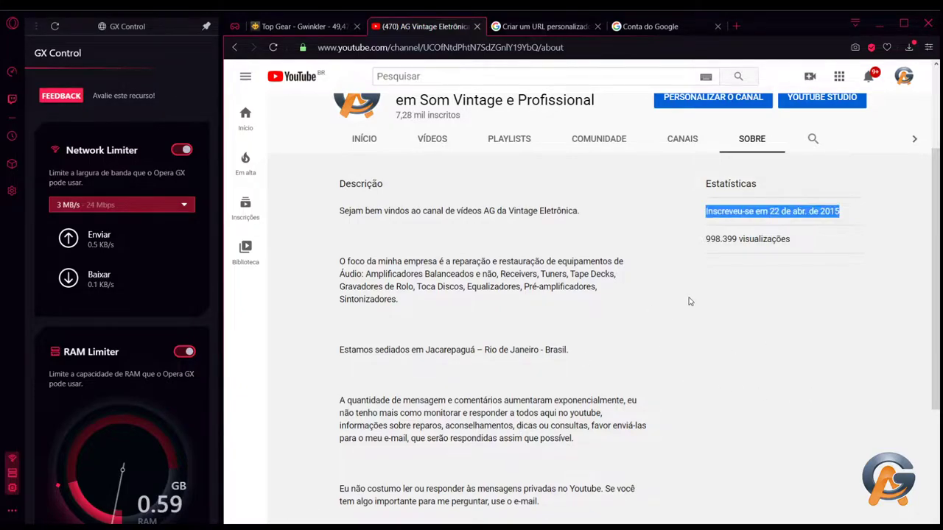
pyautogui.scroll(2, 689, 301)
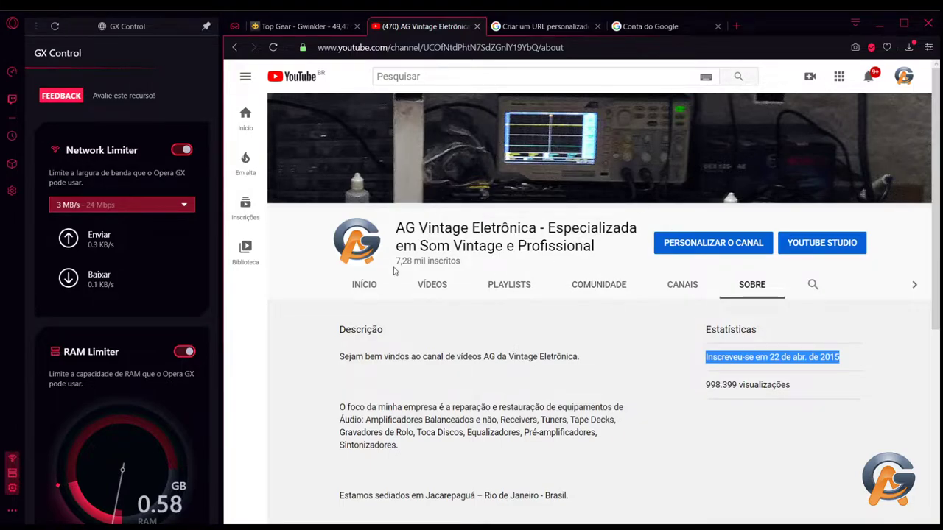
# Highlight the channel name in the header and read the description down to the Detalhes section
pyautogui.moveTo(393, 230); pyautogui.dragTo(617, 257)
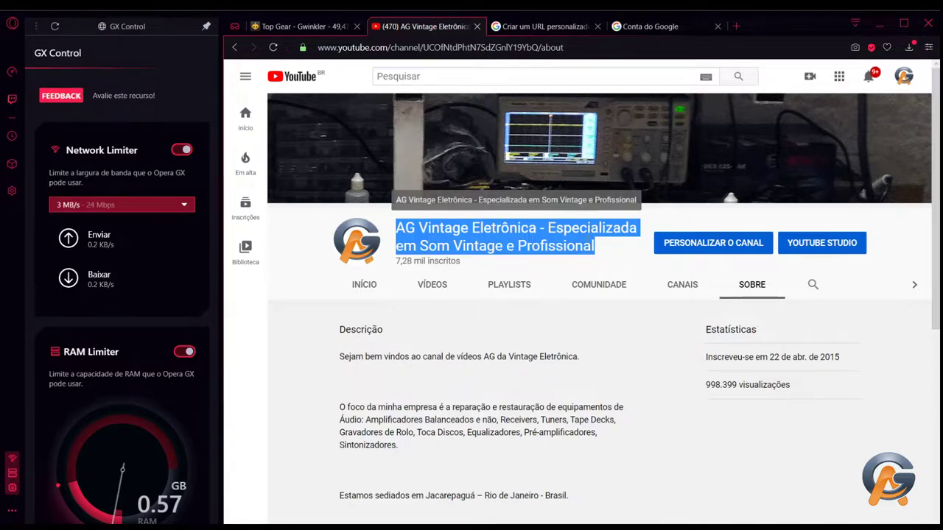
pyautogui.click(596, 309)
pyautogui.scroll(-2, 600, 313)
pyautogui.scroll(-3, 600, 312)
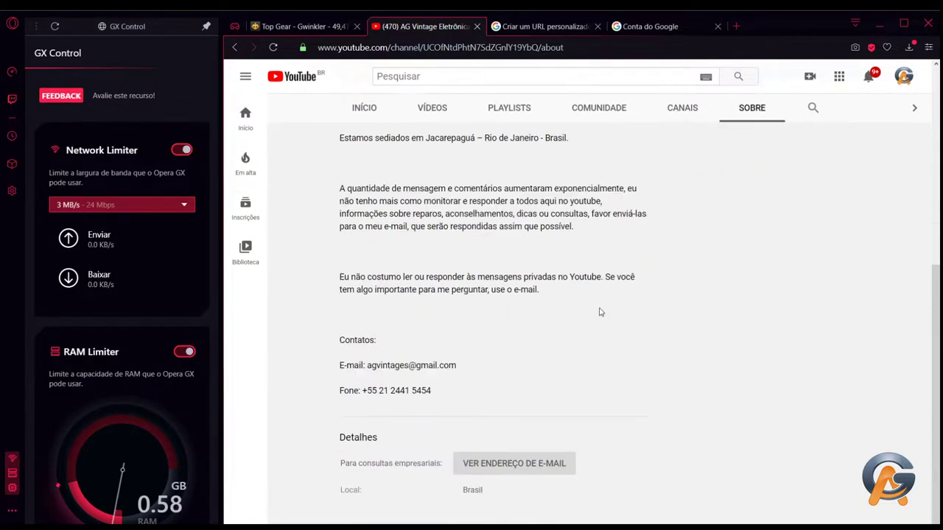
pyautogui.scroll(5, 600, 313)
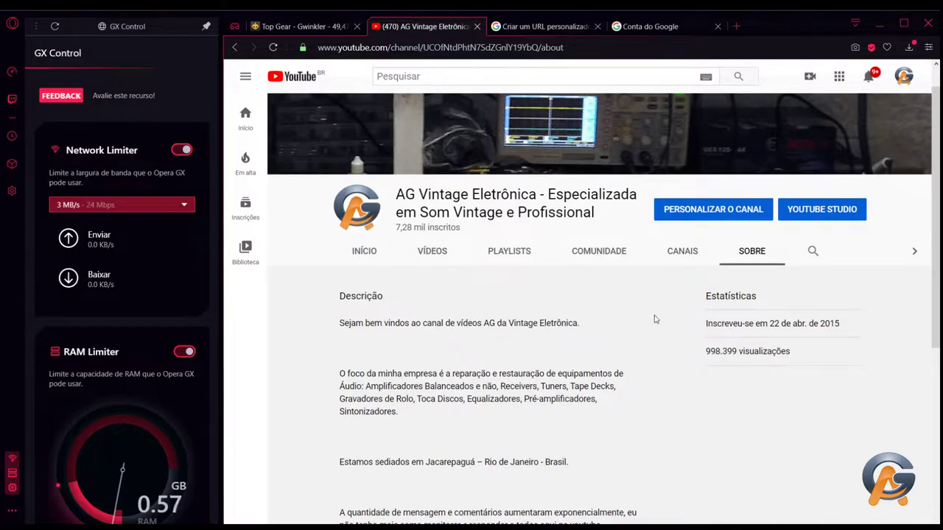
pyautogui.moveTo(600, 212)
pyautogui.mouseDown()
pyautogui.moveTo(392, 196)
pyautogui.moveTo(601, 215)
pyautogui.mouseUp()
pyautogui.scroll(-1, 596, 215)
# View the channel's Comunidade posts and the subscriptions listed under Canais
pyautogui.click(594, 174)
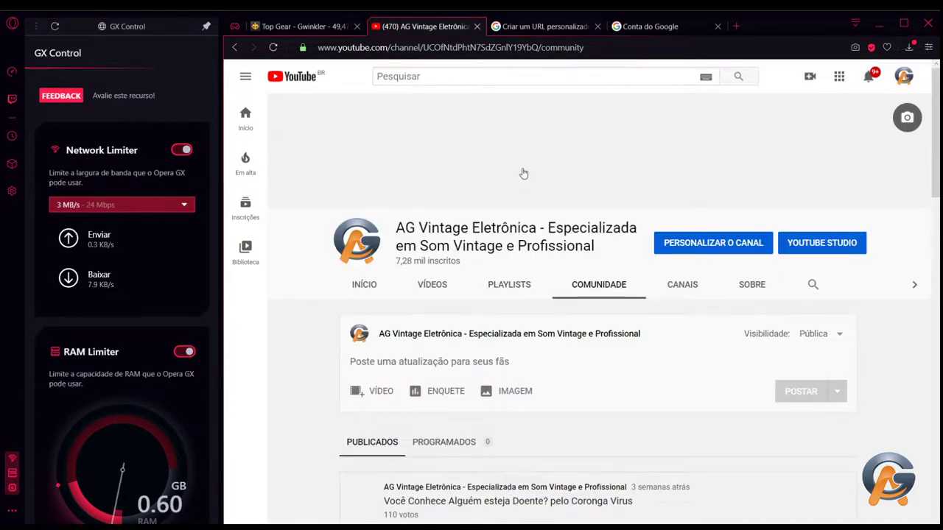
pyautogui.scroll(-2, 523, 173)
pyautogui.scroll(2, 528, 174)
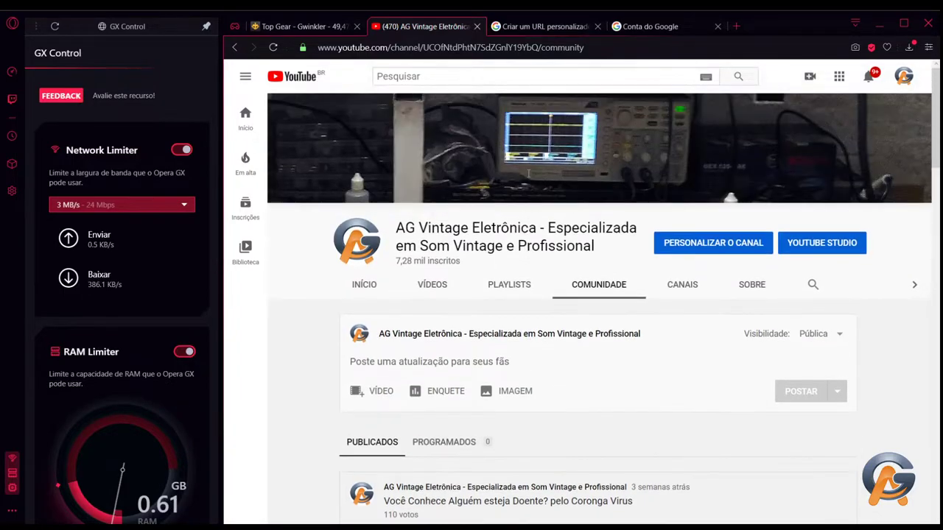
pyautogui.click(687, 286)
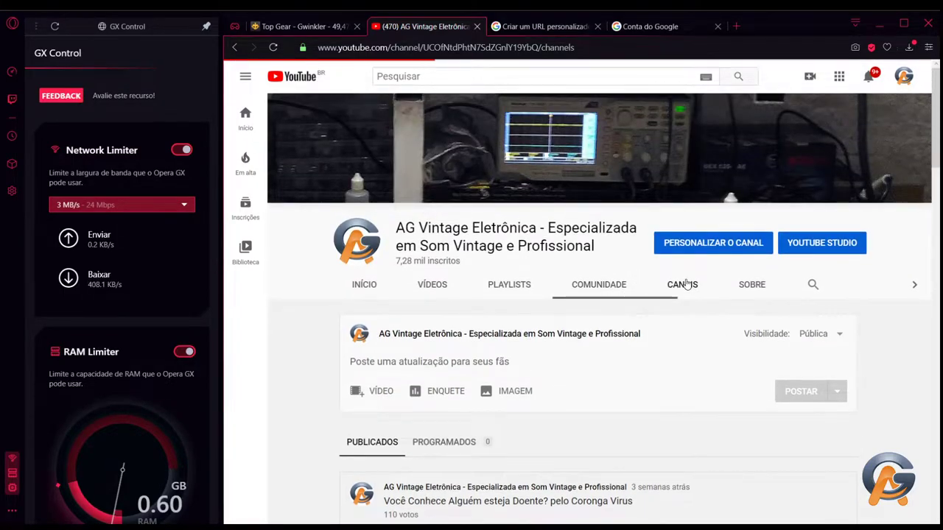
pyautogui.scroll(-5, 682, 282)
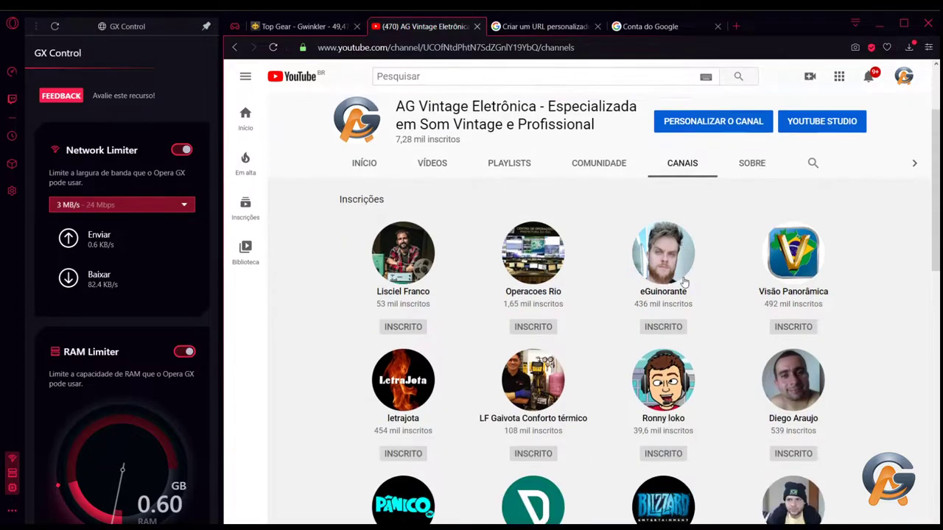
pyautogui.scroll(5, 678, 280)
# Look over the channel's Início page and its Playlists page
pyautogui.click(516, 290)
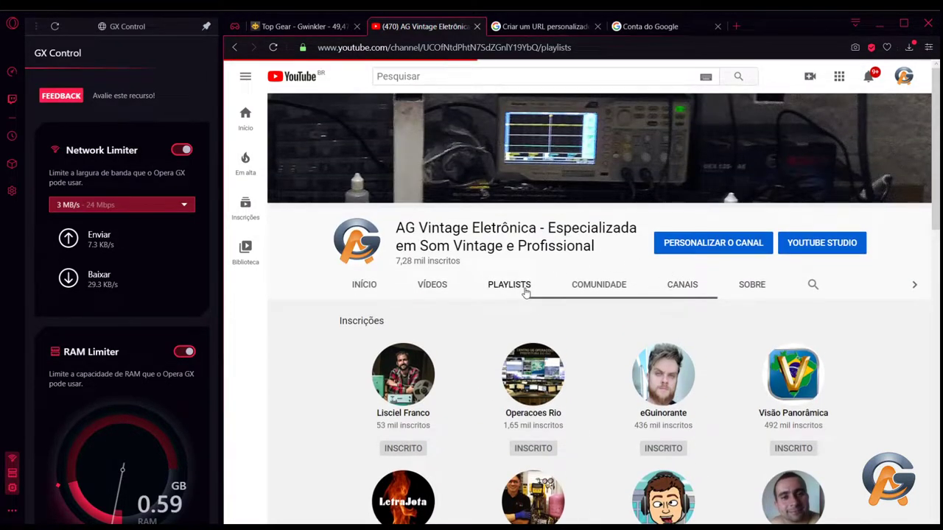
pyautogui.click(690, 288)
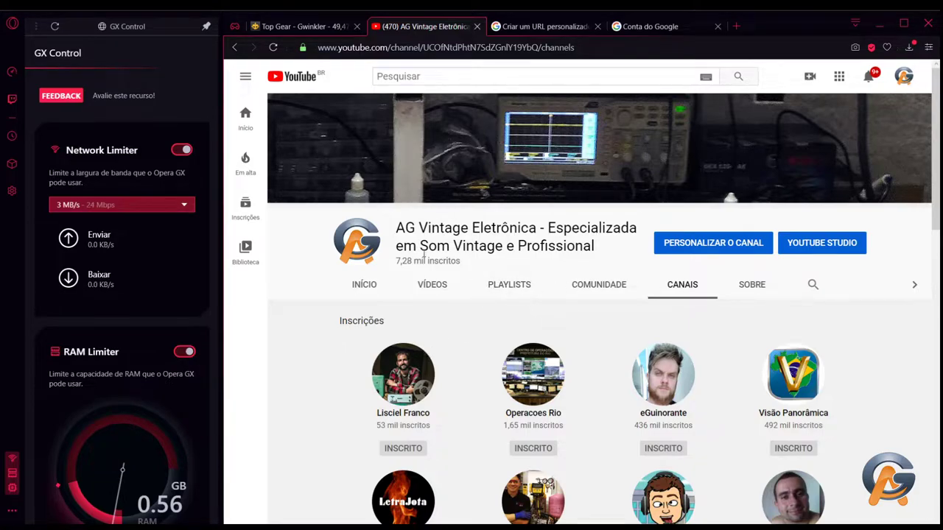
pyautogui.click(367, 286)
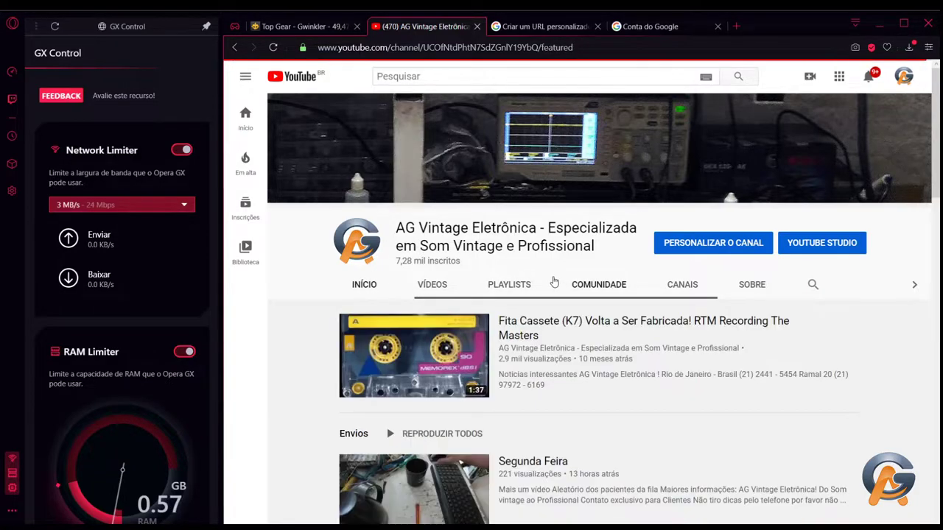
pyautogui.click(513, 286)
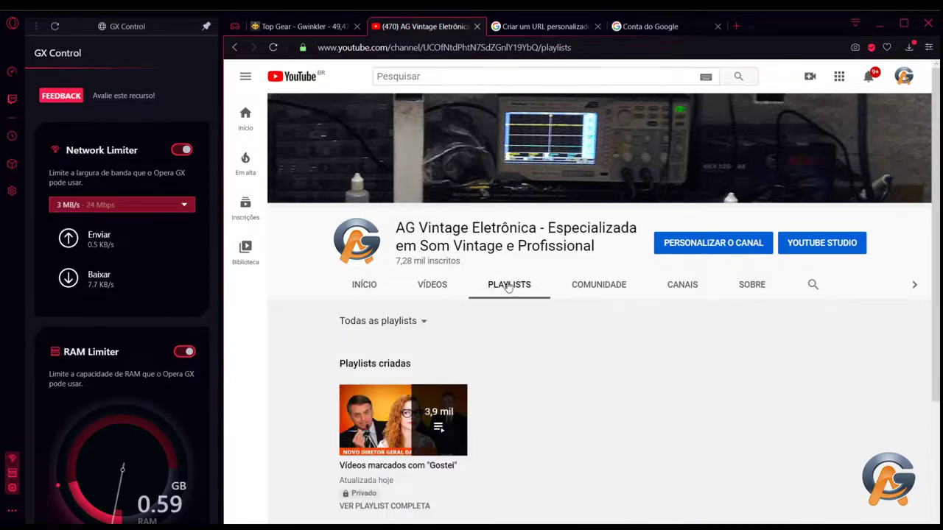
# Browse the uploaded videos on the channel's Vídeos page
pyautogui.click(444, 288)
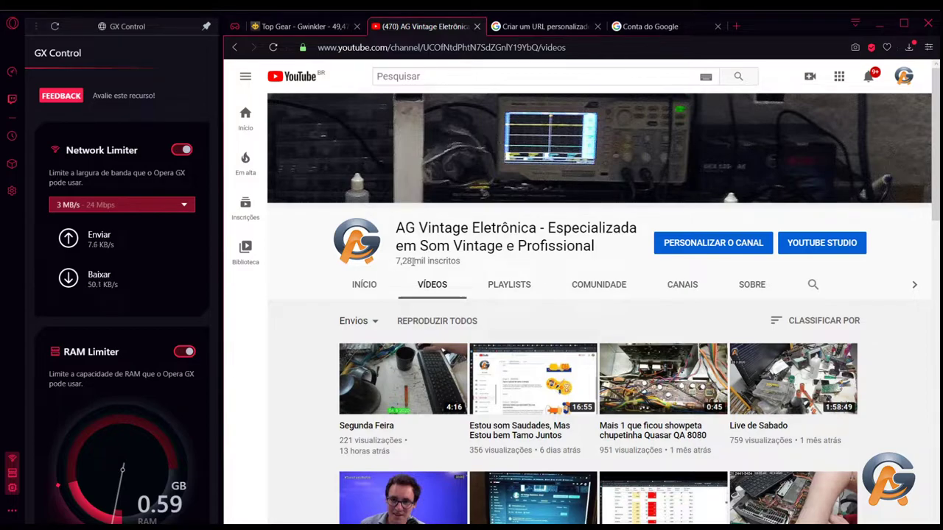
pyautogui.scroll(-1, 414, 261)
pyautogui.scroll(-3, 417, 269)
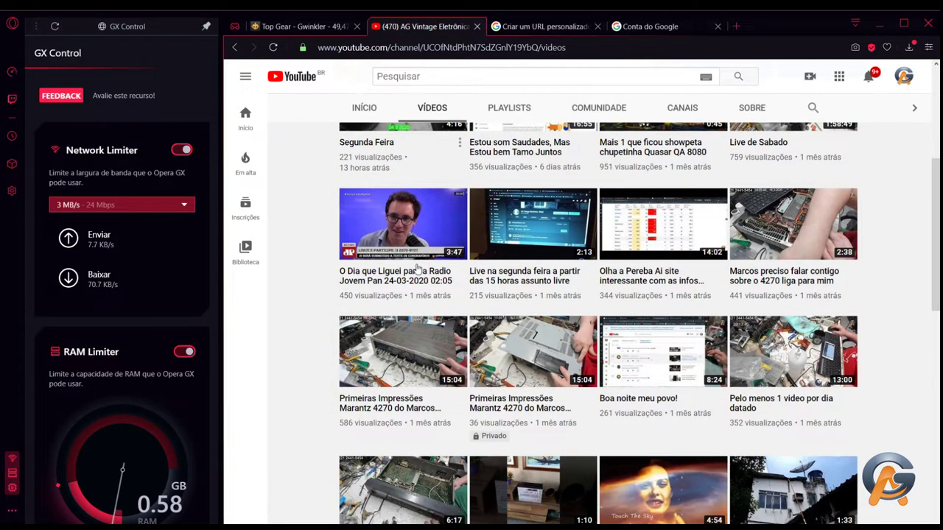
pyautogui.scroll(3, 417, 270)
pyautogui.scroll(2, 417, 270)
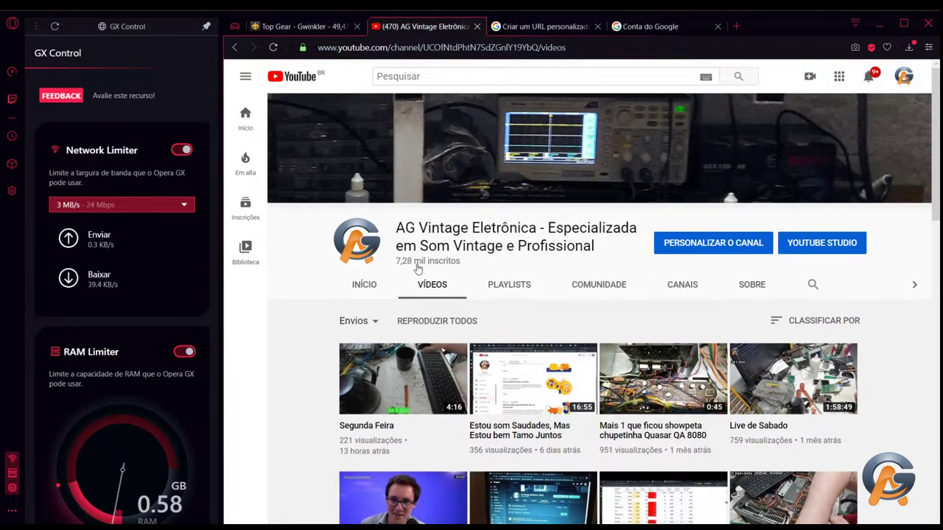
# Close the YouTube channel, custom URL help, Google Account and Raidbots pages, leaving only GX Corner open
pyautogui.click(479, 26)
pyautogui.click(479, 26)
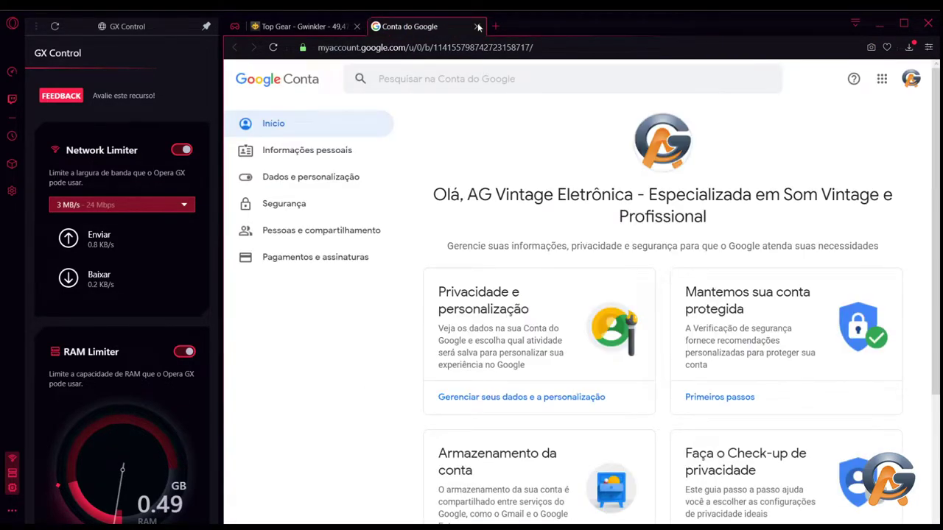
pyautogui.click(479, 26)
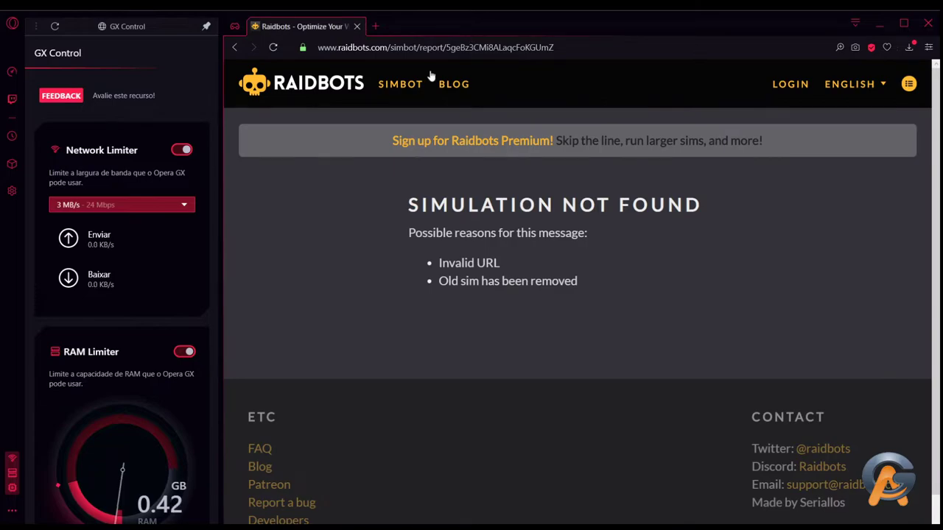
pyautogui.click(358, 27)
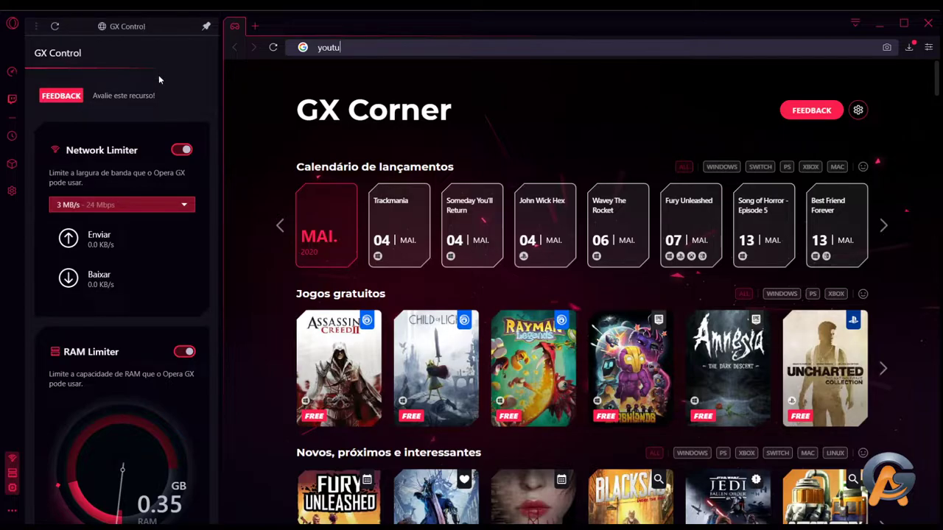
# Set the Network Limiter bandwidth in GX Control to 64 KB/s
pyautogui.click(214, 161)
pyautogui.click(180, 208)
pyautogui.click(181, 211)
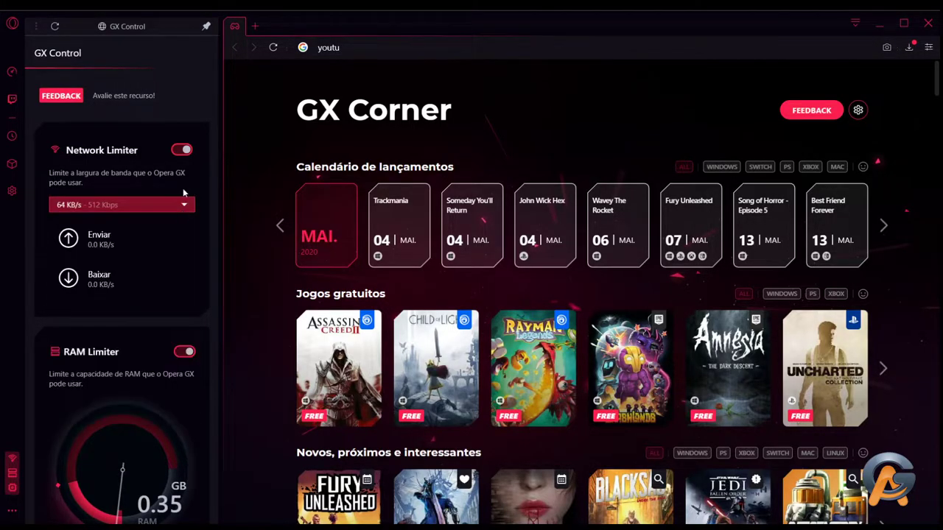
# Check the available bandwidth limits, keep 64 KB/s selected and turn off the Network Limiter
pyautogui.click(187, 209)
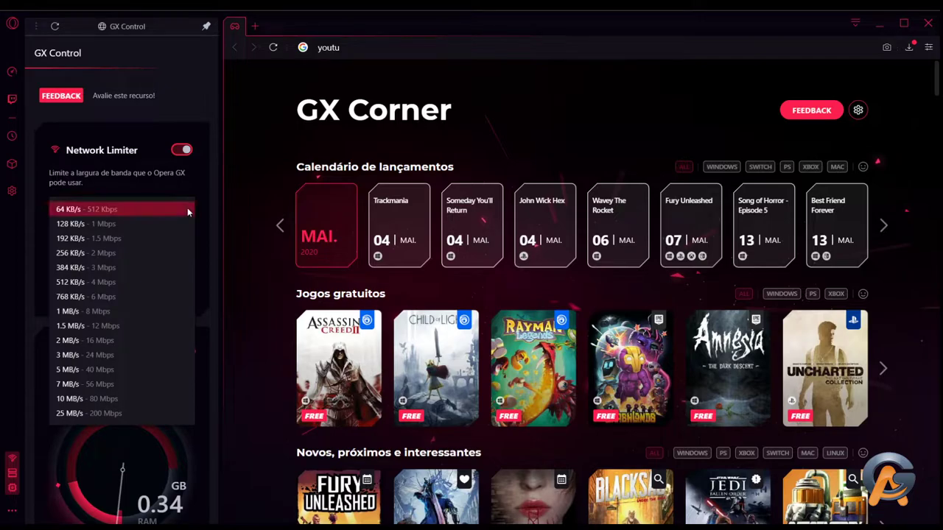
pyautogui.click(187, 208)
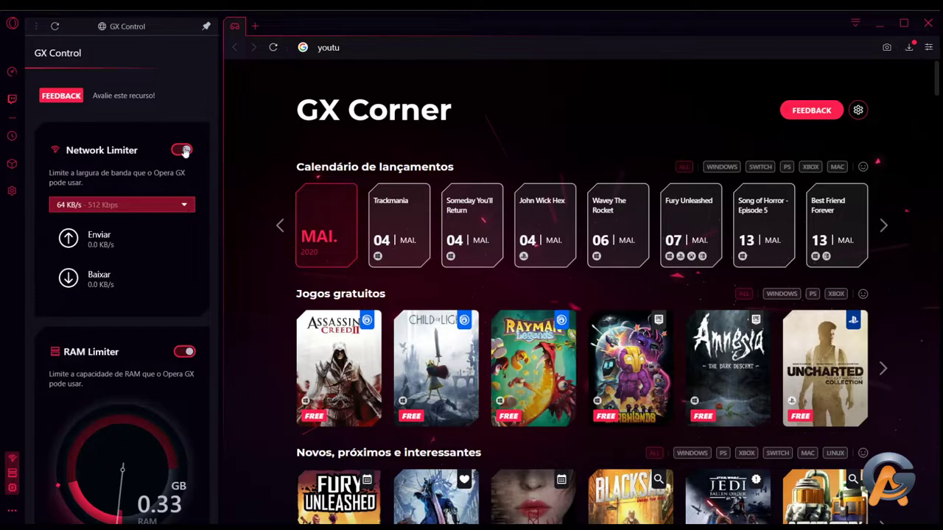
pyautogui.click(185, 205)
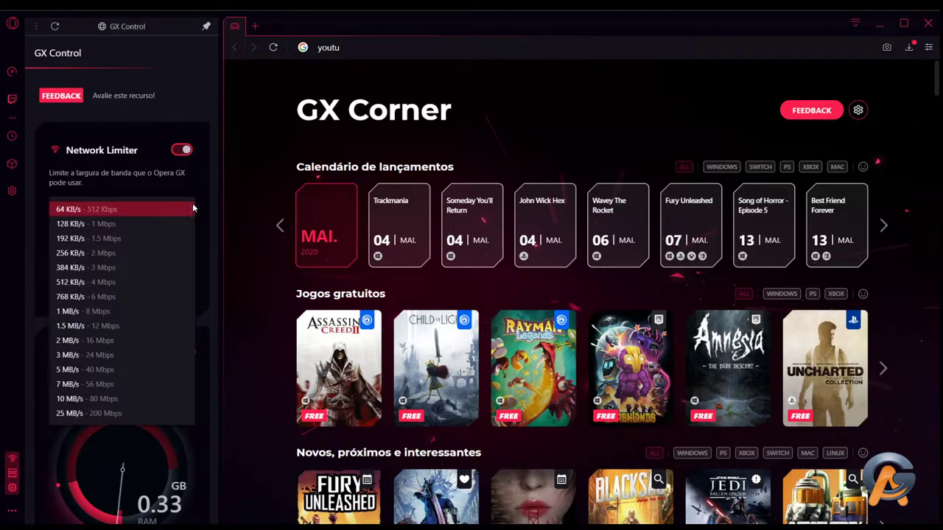
pyautogui.click(181, 150)
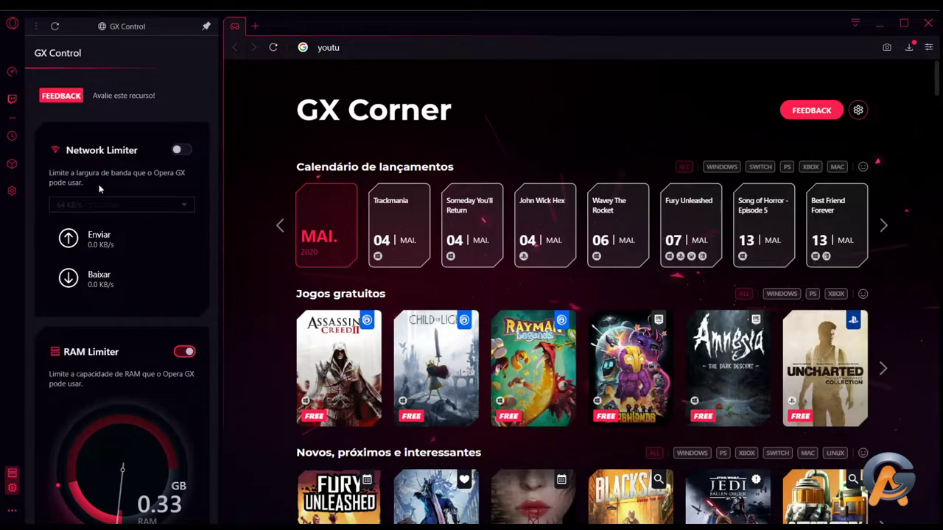
# Turn off the CPU Limiter and the RAM Limiter's hardware limit in GX Control
pyautogui.scroll(-2, 144, 425)
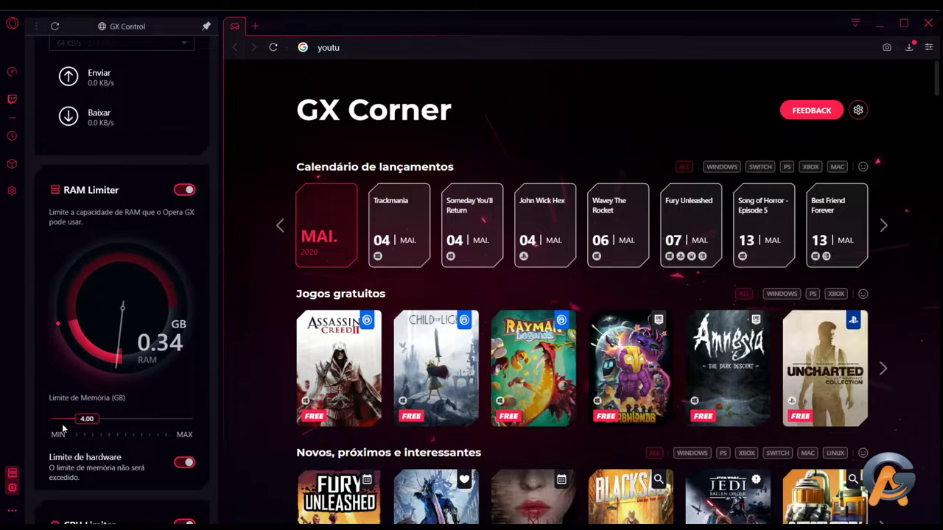
pyautogui.scroll(-2, 118, 420)
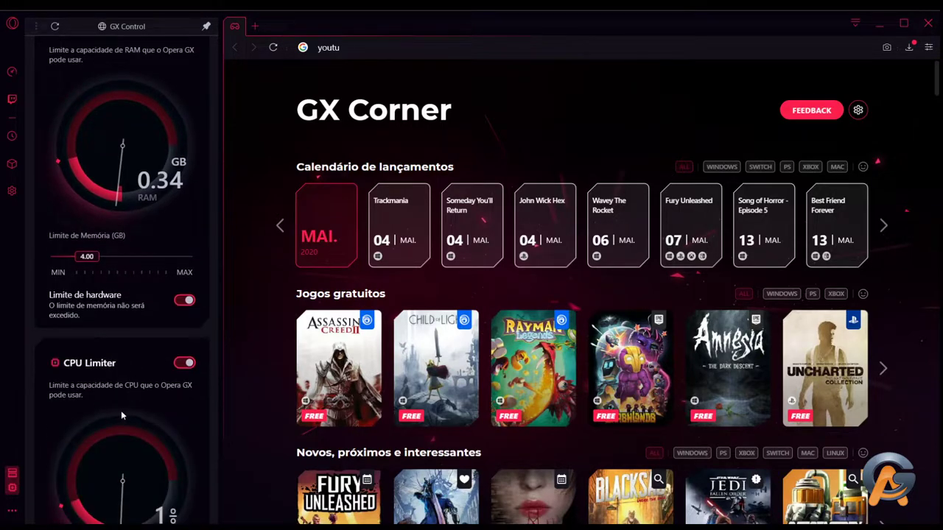
pyautogui.scroll(-1, 120, 410)
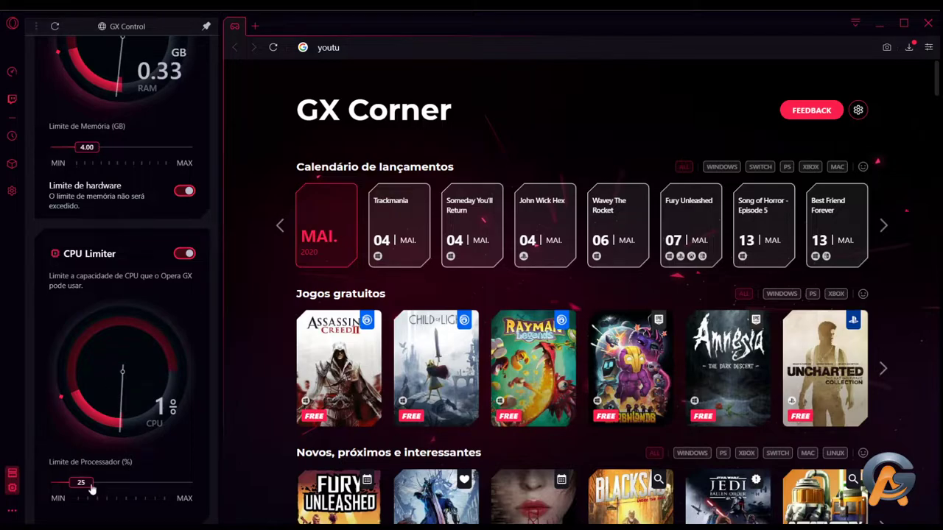
pyautogui.click(185, 254)
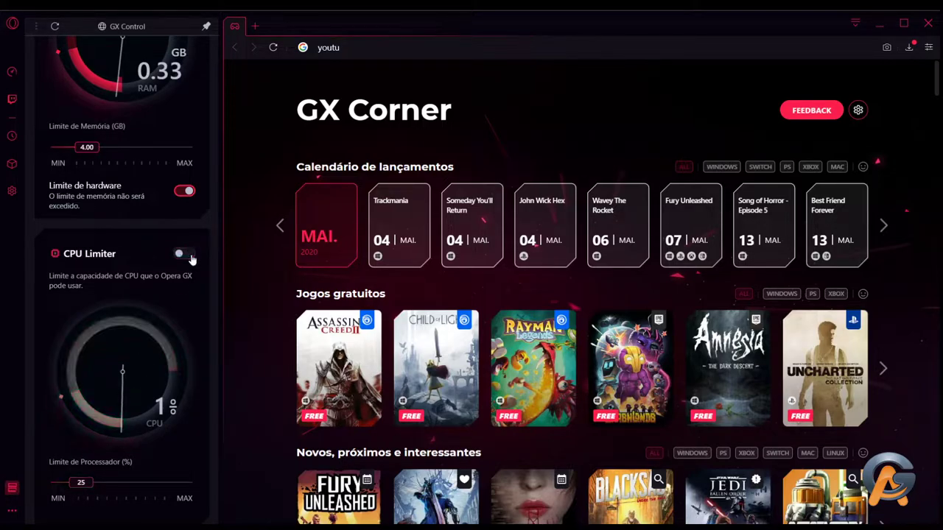
pyautogui.click(190, 196)
# Turn off the RAM Limiter in GX Control
pyautogui.scroll(3, 196, 243)
pyautogui.scroll(1, 197, 250)
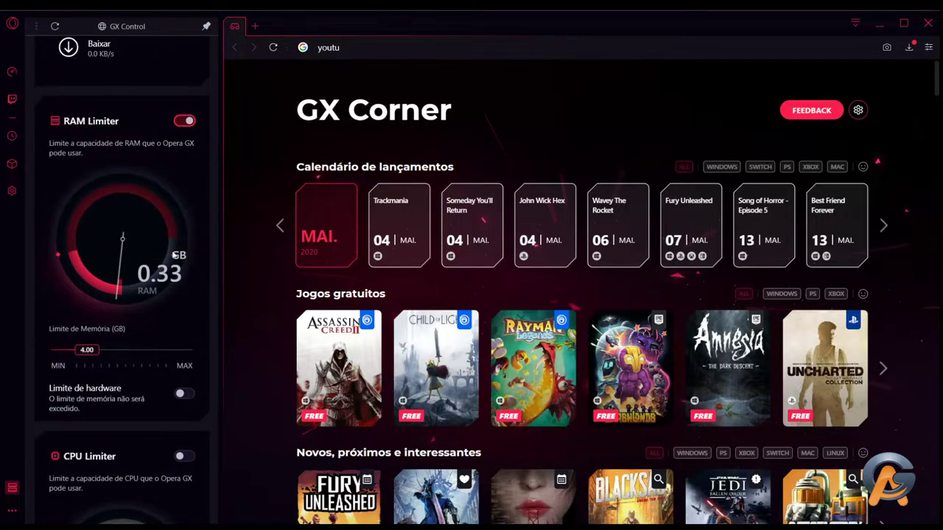
pyautogui.click(184, 122)
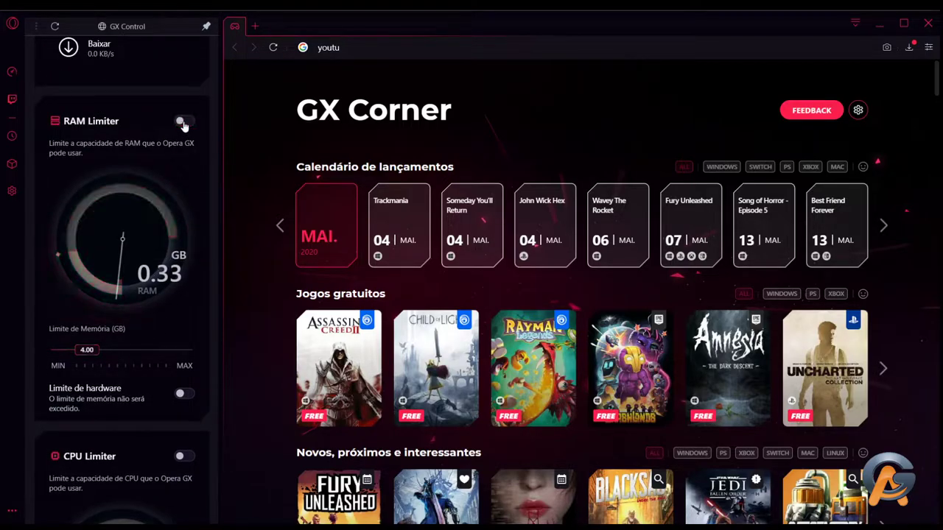
pyautogui.scroll(5, 163, 294)
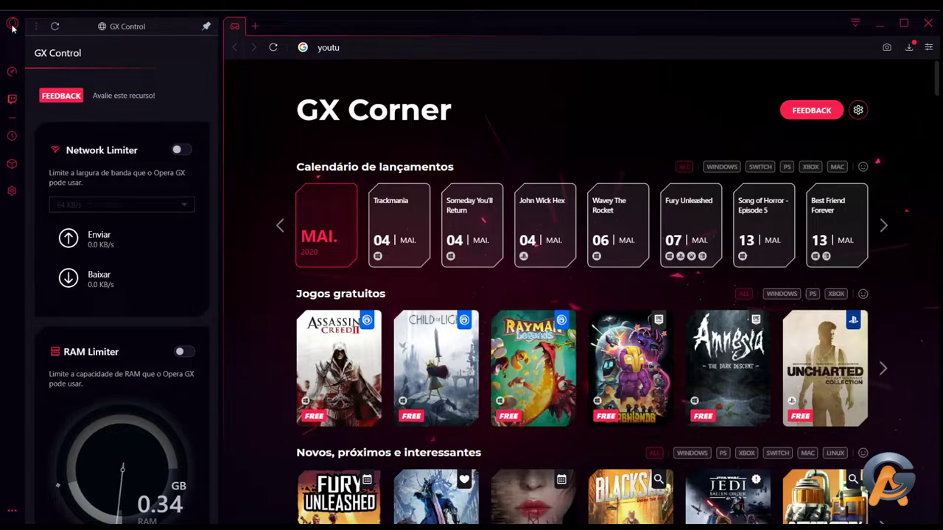
# Open the browser's settings page and activate its settings search
pyautogui.hotkey('alt', 'p')
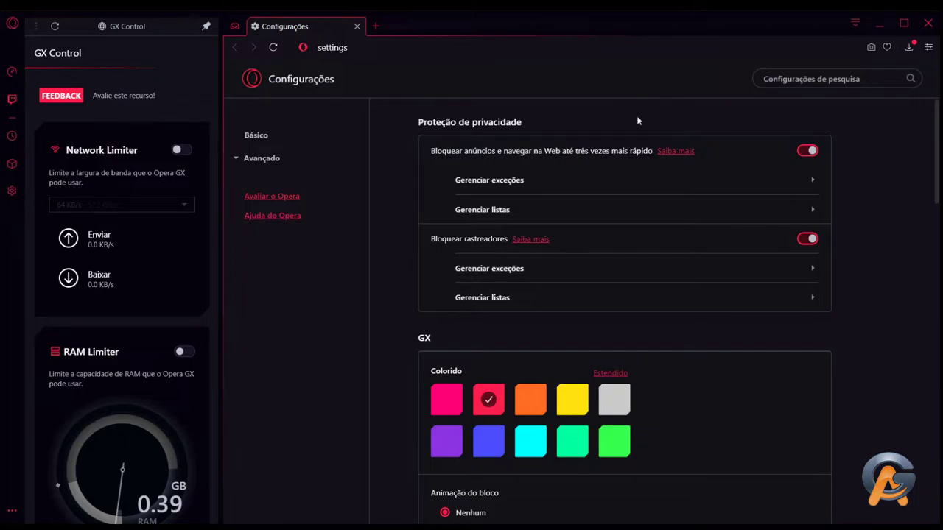
pyautogui.click(810, 78)
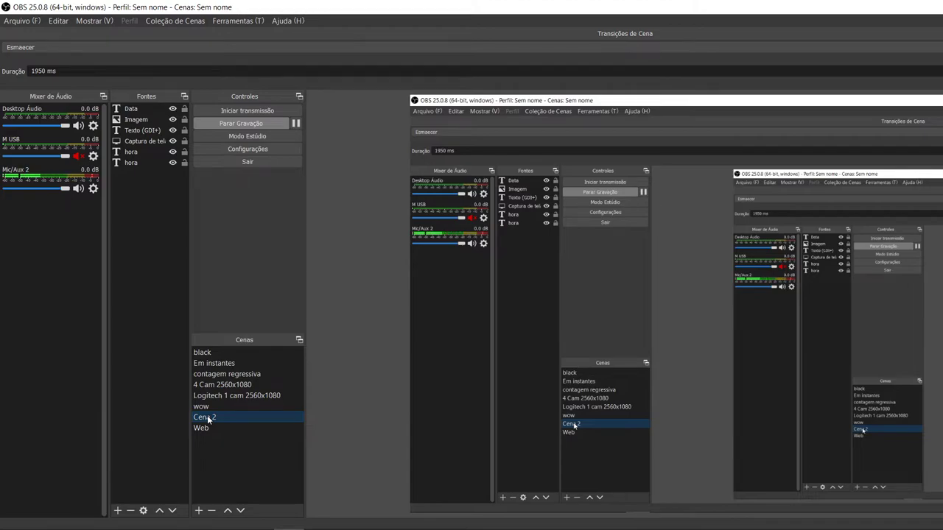
# Switch to OBS and reposition the Imagem source of Cena 2 so the logo sits in the preview's lower-right area
pyautogui.click(135, 119)
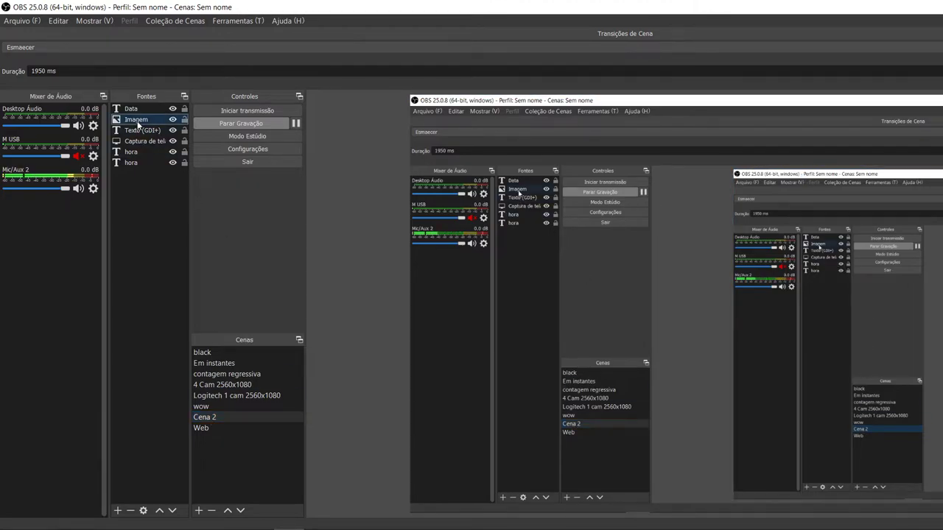
pyautogui.moveTo(858, 344); pyautogui.dragTo(759, 317)
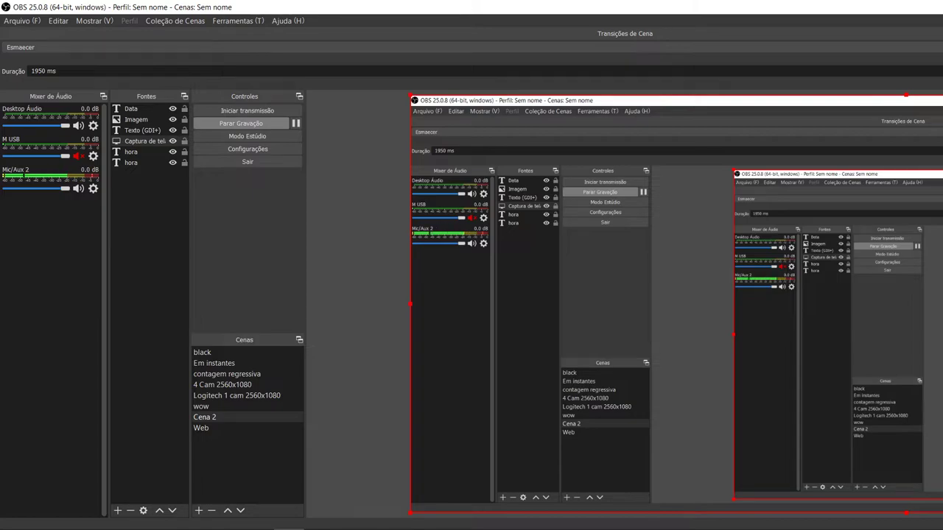
pyautogui.click(147, 120)
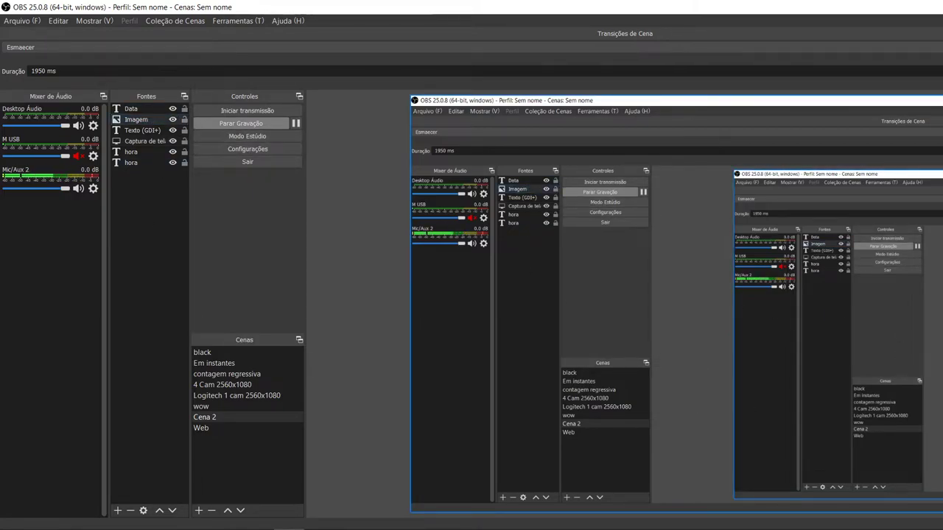
pyautogui.moveTo(699, 295); pyautogui.dragTo(812, 337)
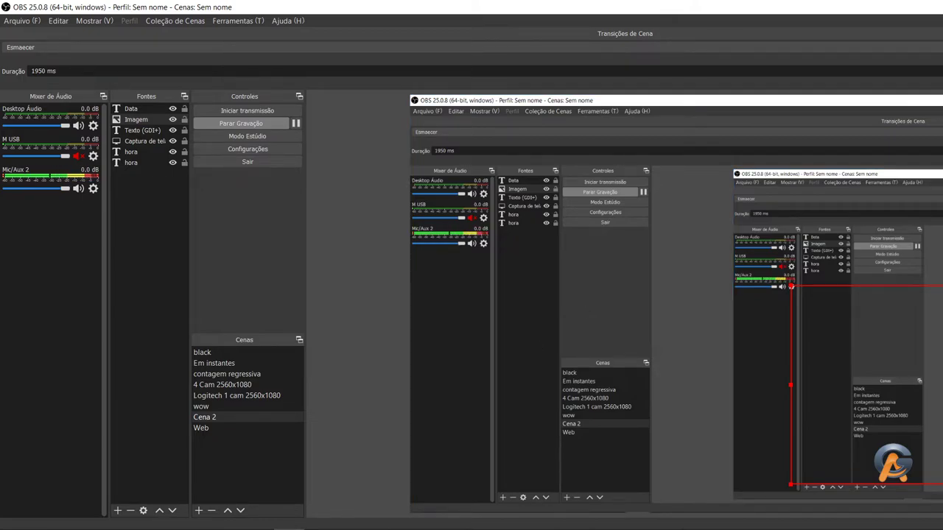
# Switch to the Command Prompt window, move it up and enlarge it to cover most of the screen
pyautogui.moveTo(582, 527)
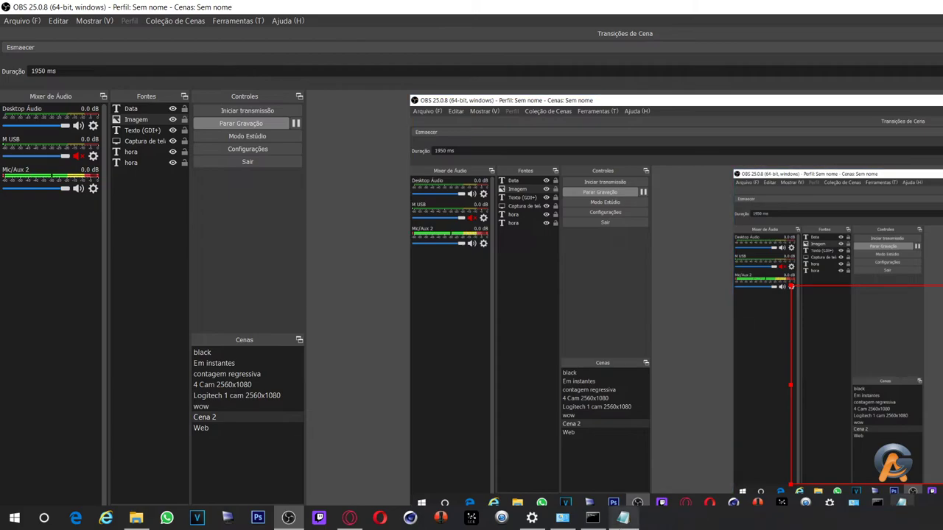
pyautogui.click(592, 517)
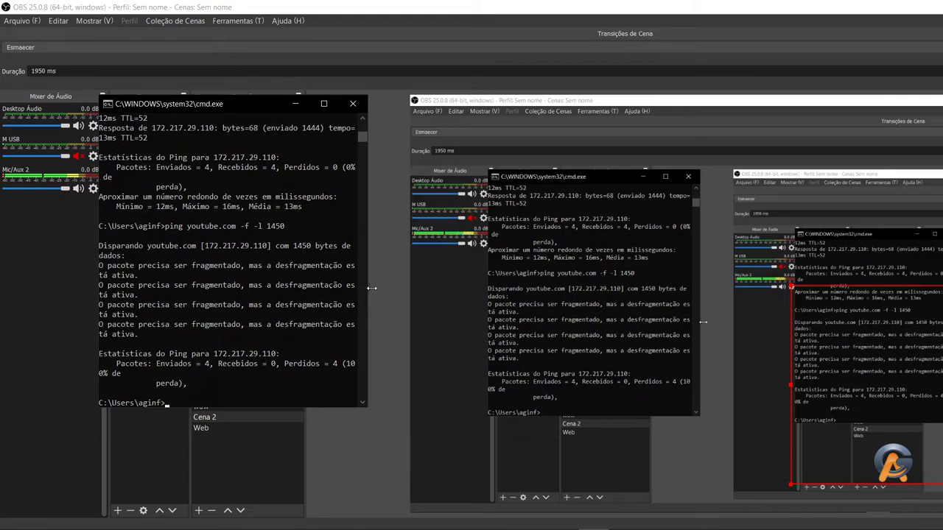
pyautogui.click(367, 289)
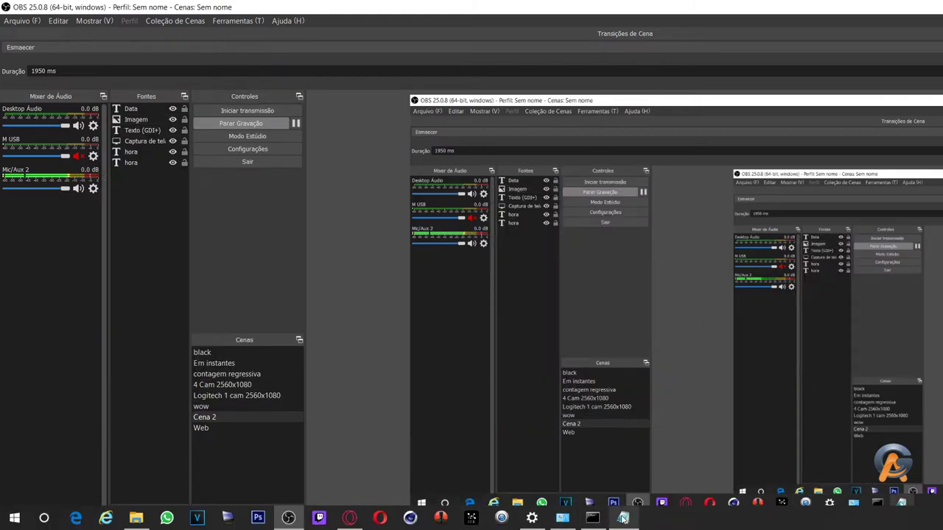
pyautogui.click(592, 518)
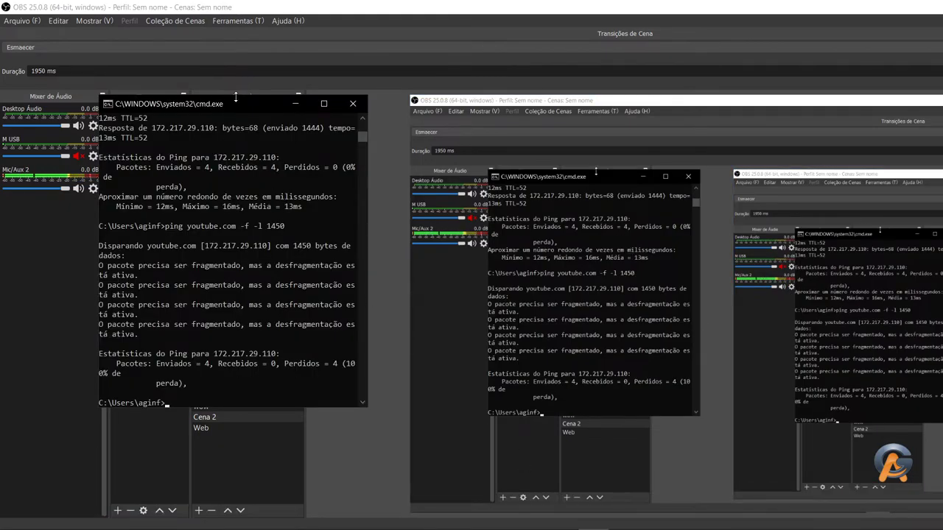
pyautogui.moveTo(227, 104); pyautogui.dragTo(229, 25)
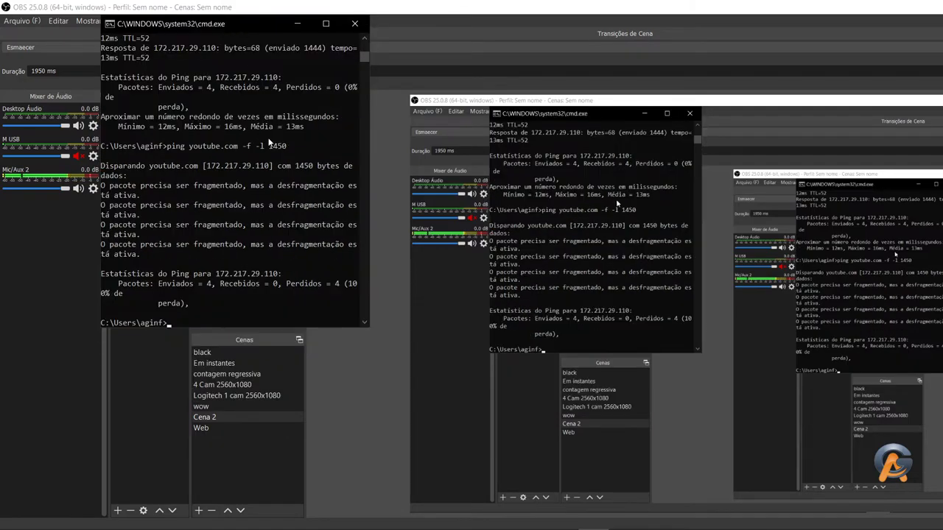
pyautogui.moveTo(369, 175); pyautogui.dragTo(902, 219)
pyautogui.moveTo(369, 176); pyautogui.dragTo(918, 177)
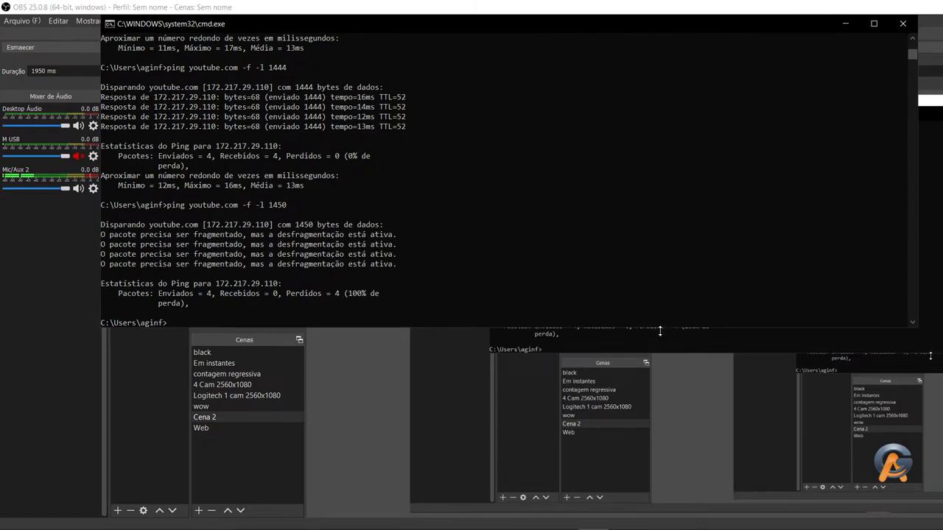
pyautogui.moveTo(660, 331); pyautogui.dragTo(634, 495)
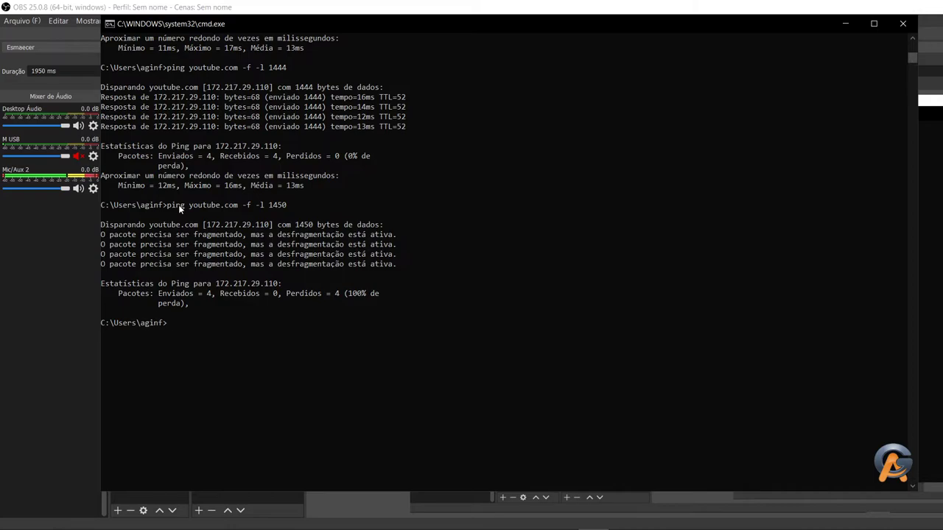
# Ping youtube.com without fragmentation using a 1500-byte packet (ping youtube.com -f -l 1500)
pyautogui.moveTo(167, 208); pyautogui.dragTo(286, 209)
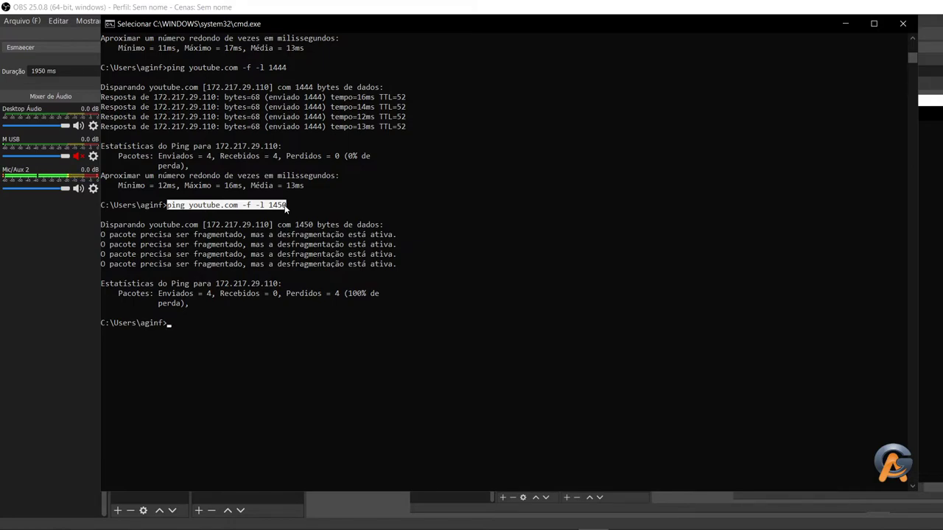
pyautogui.rightClick(287, 210)
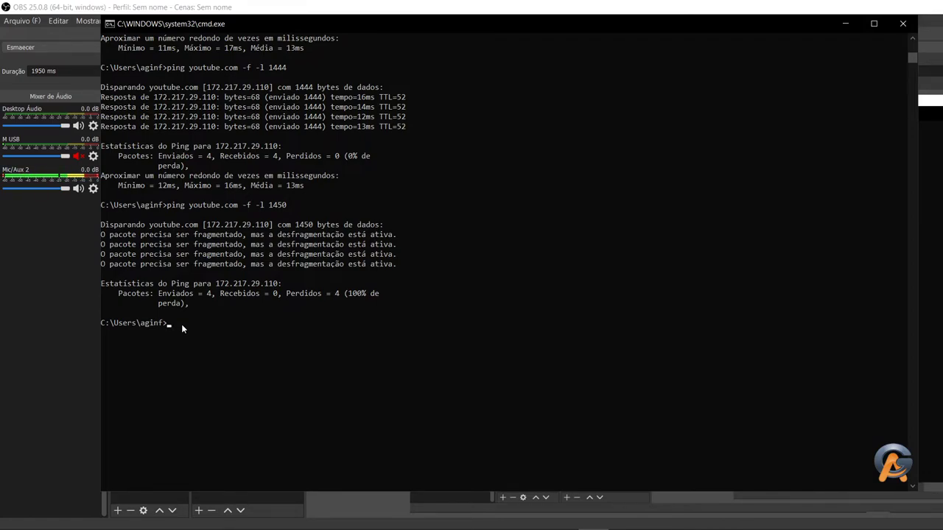
pyautogui.press('Up')
pyautogui.press('BackSpace')
pyautogui.press('BackSpace')
pyautogui.write('500')
pyautogui.press('Return')
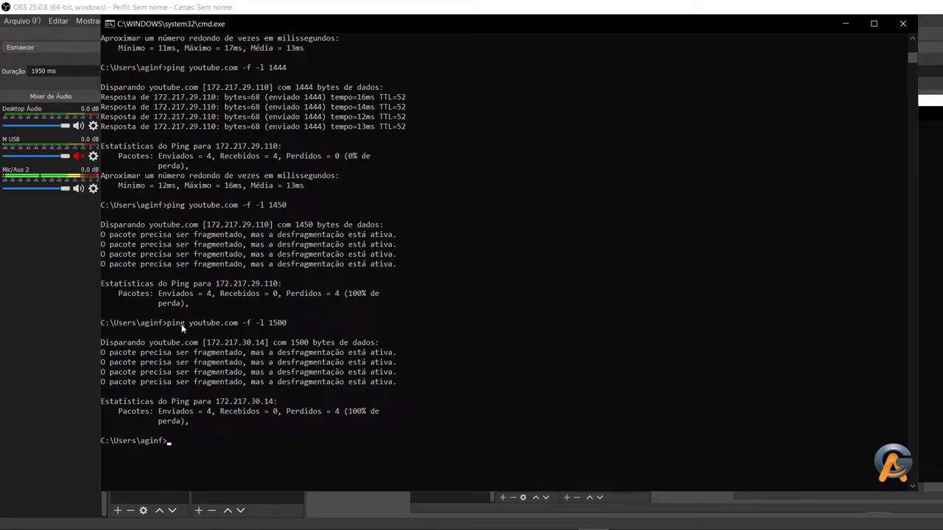
# Repeat the earlier ping to youtube.com with a packet size of 1450 bytes
pyautogui.press('Up')
pyautogui.press('Up')
pyautogui.press('Return')
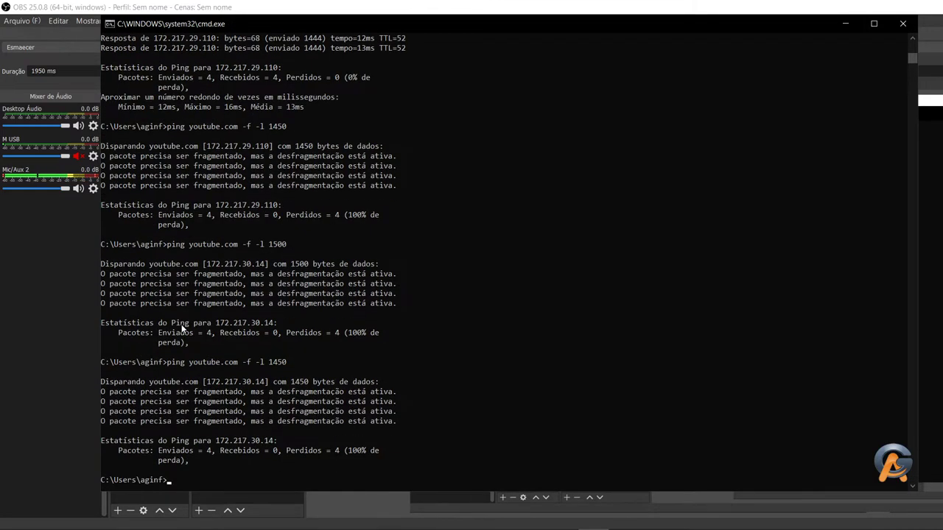
# Ping youtube.com again without fragmentation, with the packet size set to 1444 bytes
pyautogui.press('Up')
pyautogui.press('BackSpace')
pyautogui.write('444')
pyautogui.press('Return')
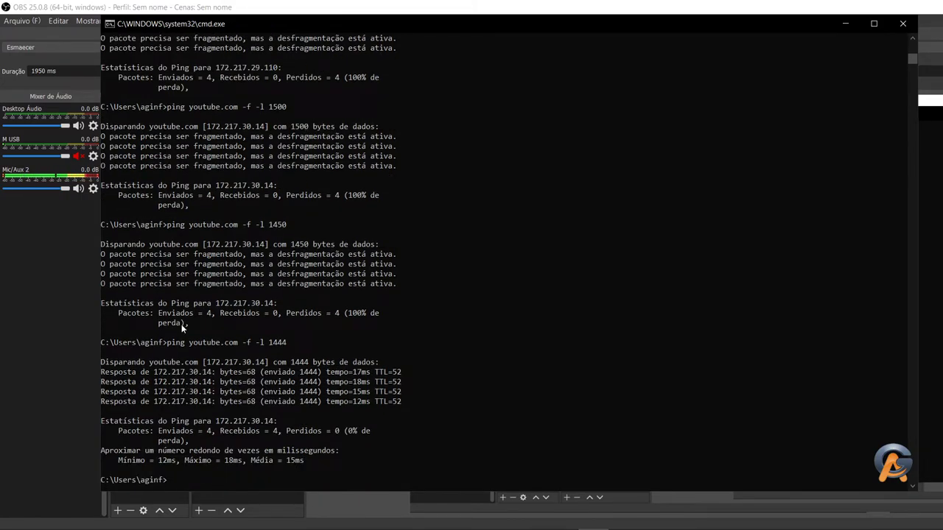
# Switch to the Windows network settings and open the adapter options to list the network connections
pyautogui.moveTo(106, 523)
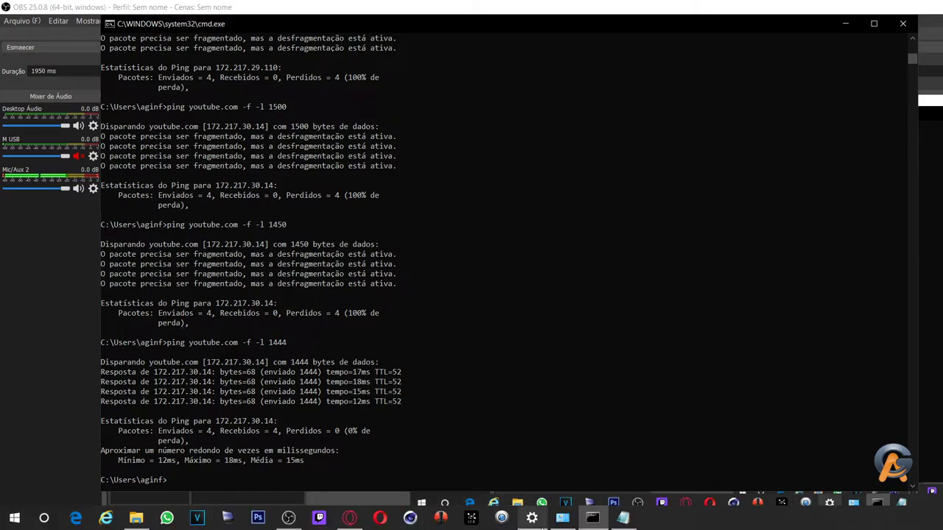
pyautogui.click(533, 517)
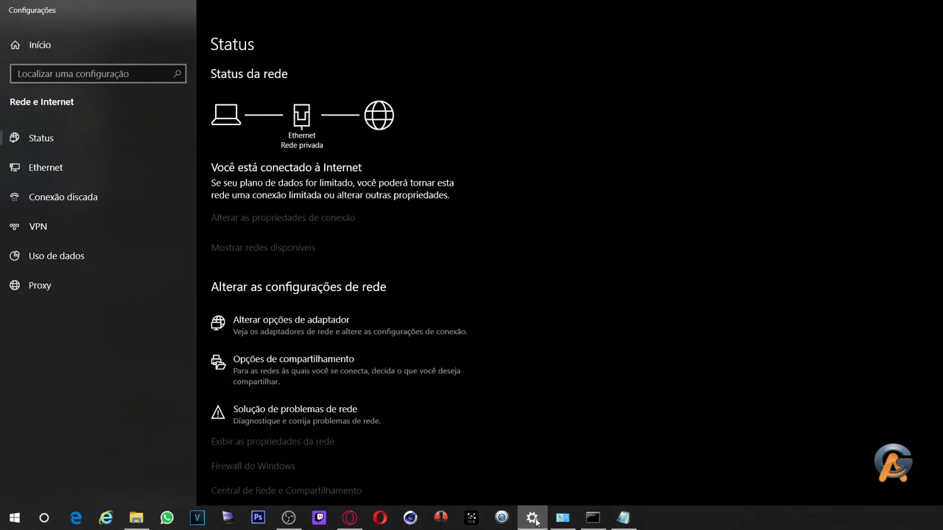
pyautogui.click(535, 520)
pyautogui.click(535, 520)
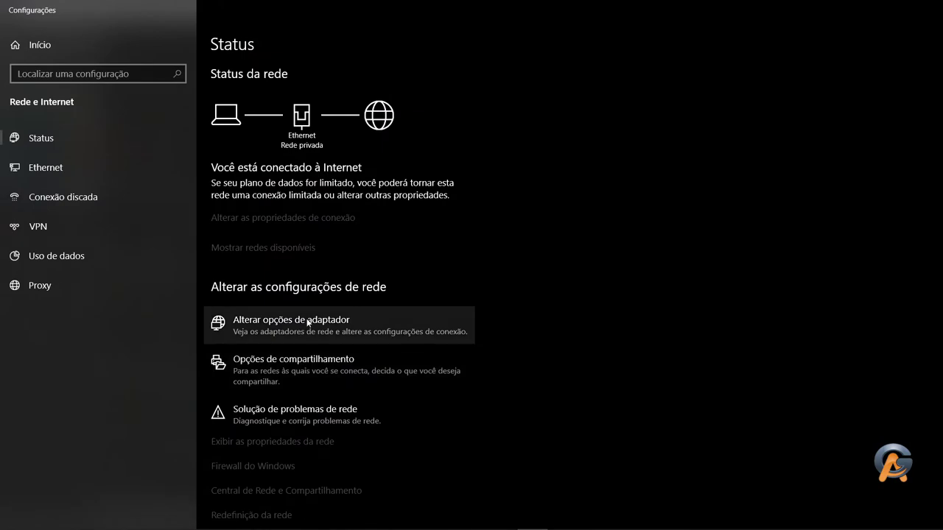
pyautogui.click(307, 319)
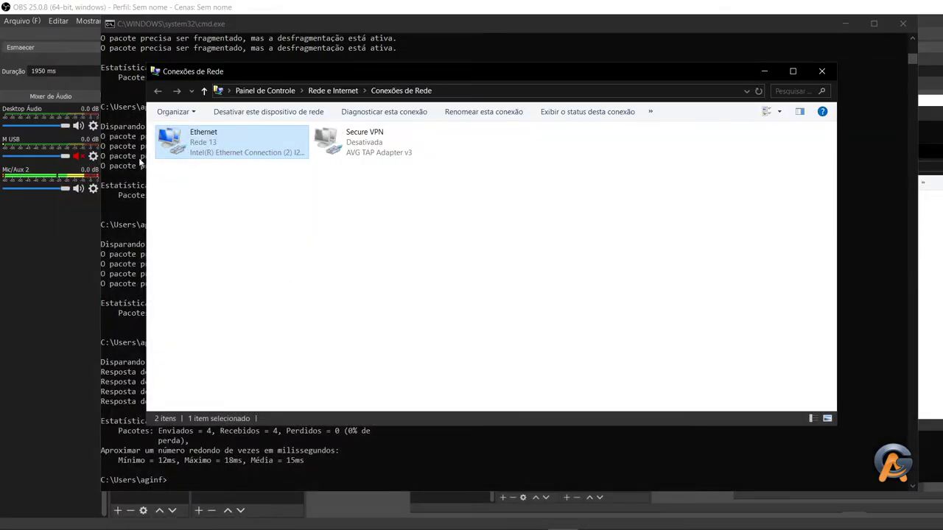
# Check the interface metric in the Ethernet adapter's advanced TCP/IPv4 settings and close those settings without changing anything
pyautogui.rightClick(211, 146)
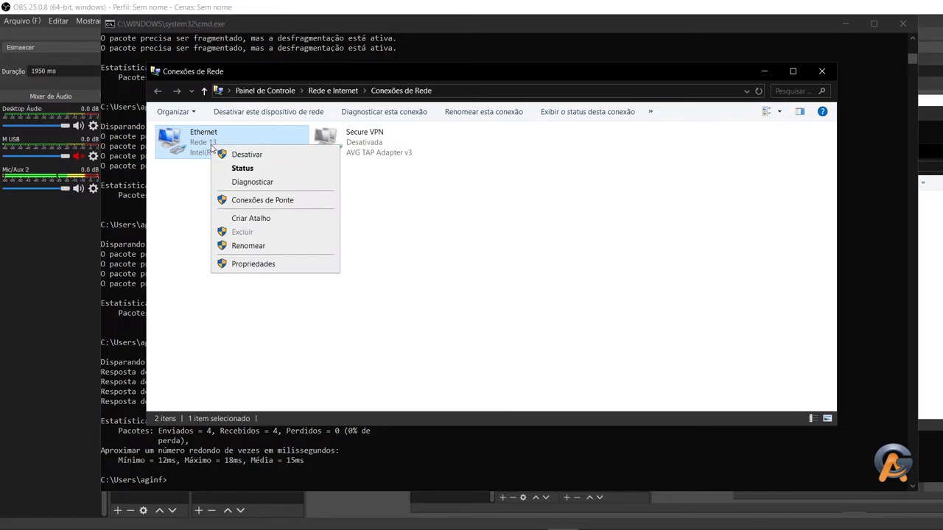
pyautogui.click(274, 265)
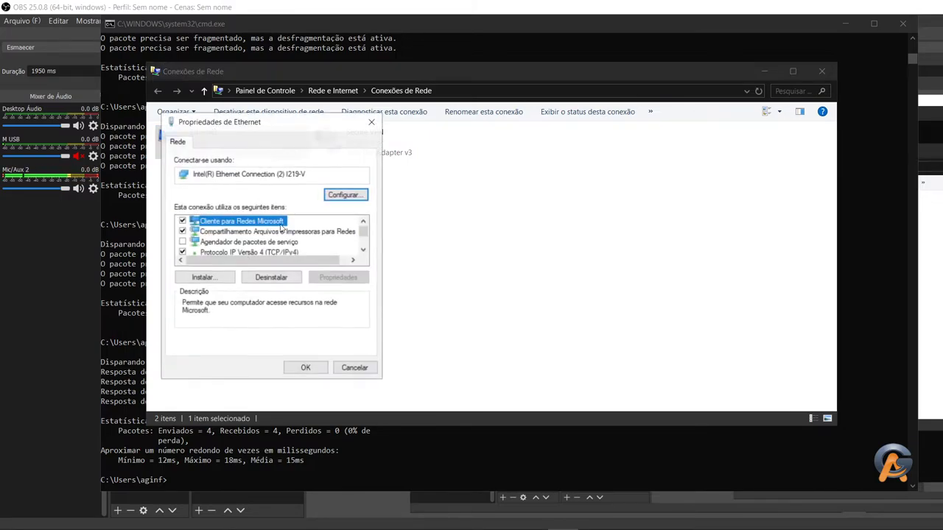
pyautogui.doubleClick(293, 252)
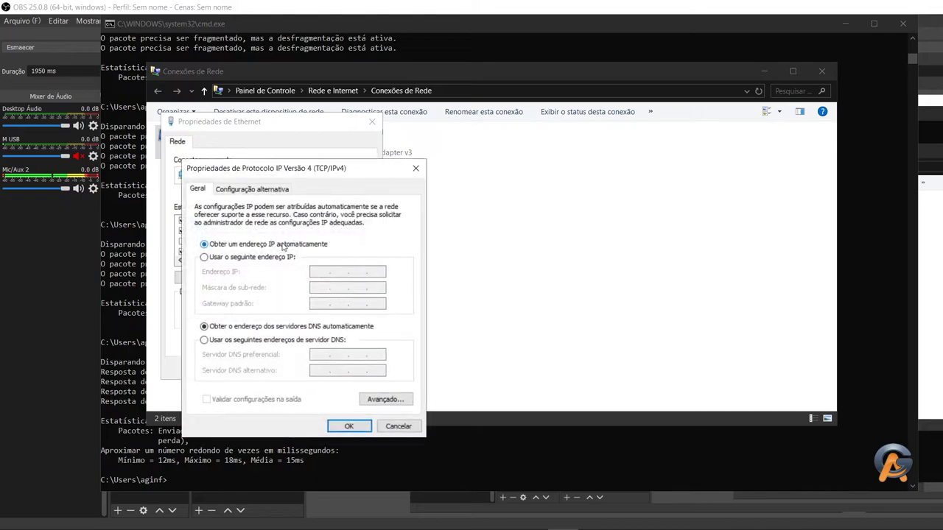
pyautogui.click(386, 399)
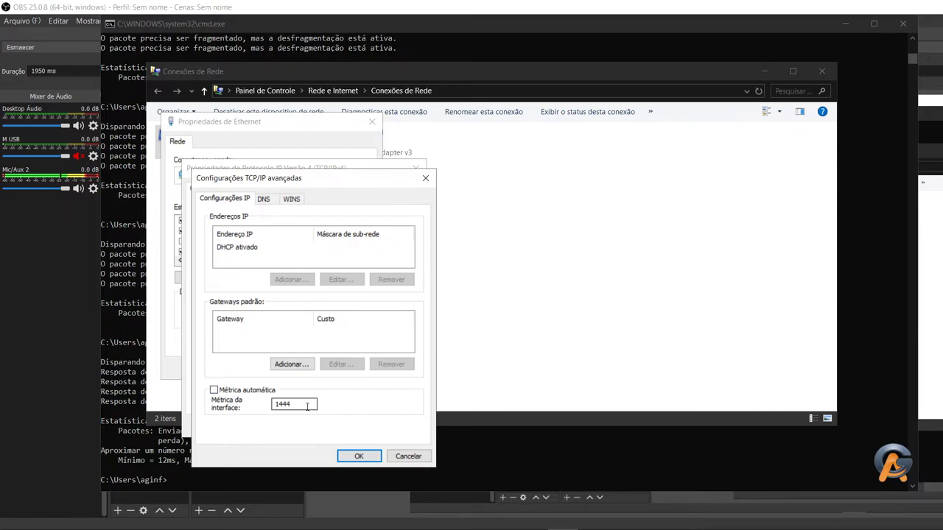
pyautogui.click(399, 457)
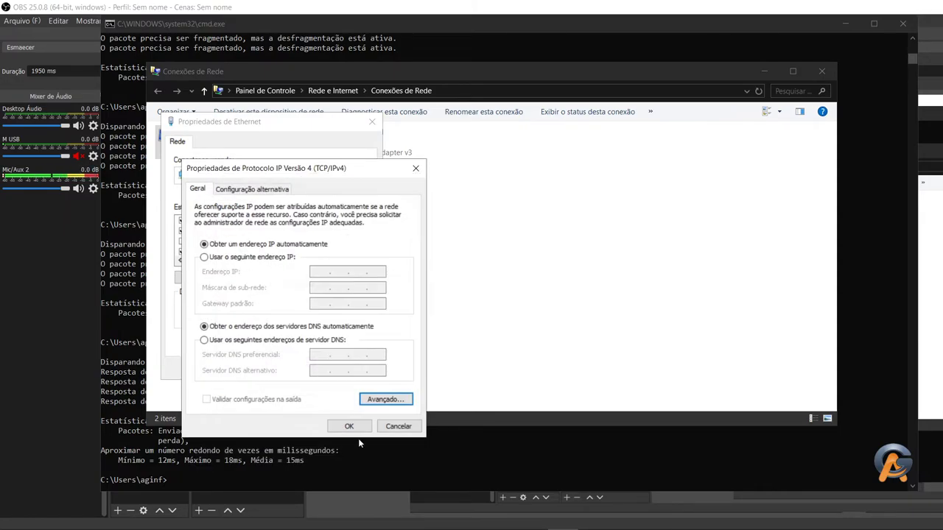
pyautogui.click(394, 425)
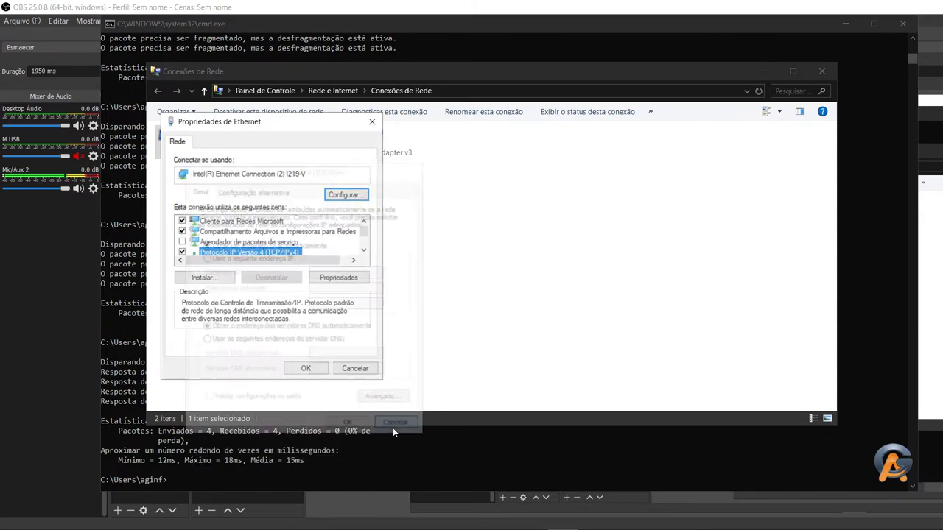
# Cancel the Ethernet properties and close the network connections and command prompt windows
pyautogui.click(363, 368)
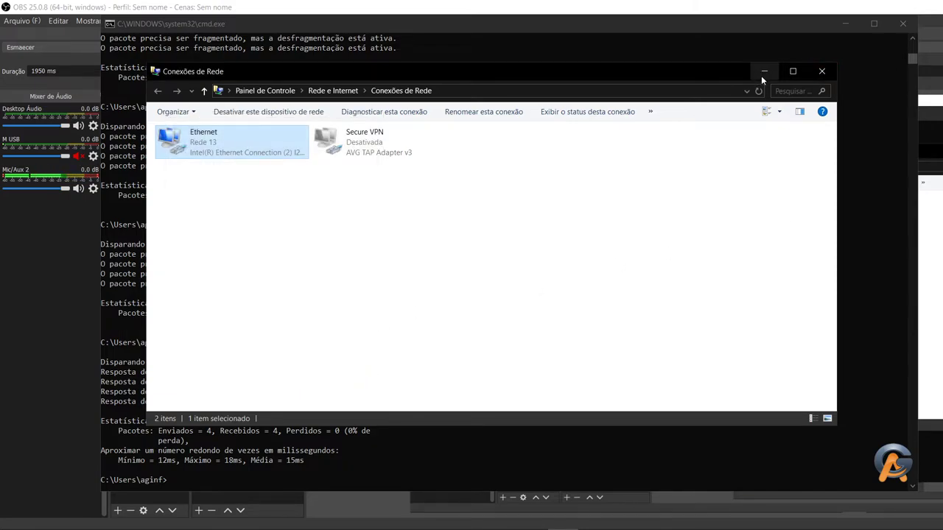
pyautogui.click(822, 73)
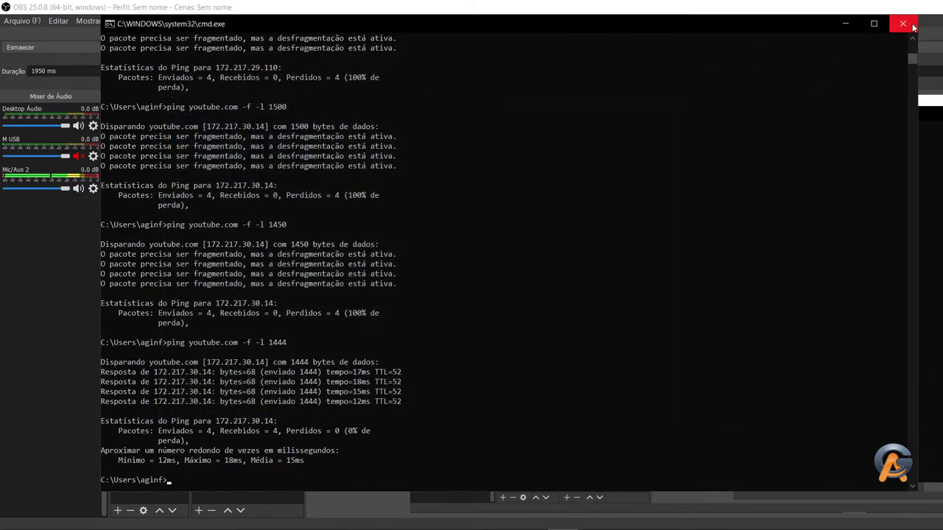
pyautogui.click(912, 27)
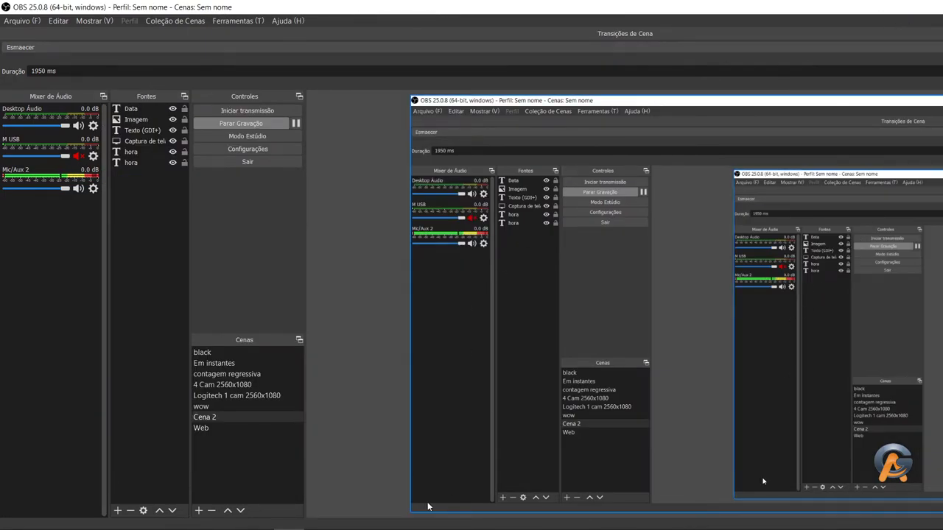
# Switch to the Opera browser and open the router's login page at 192.168.0.1
pyautogui.moveTo(319, 518)
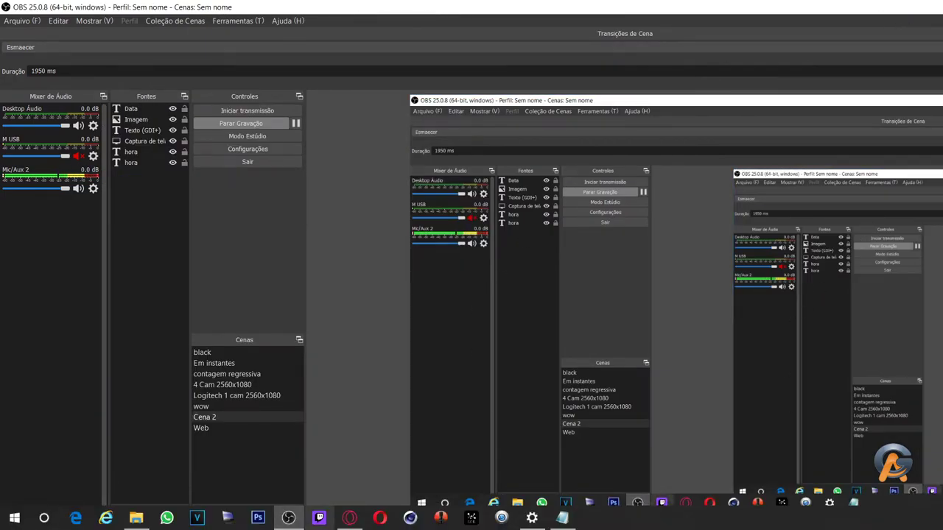
pyautogui.click(380, 518)
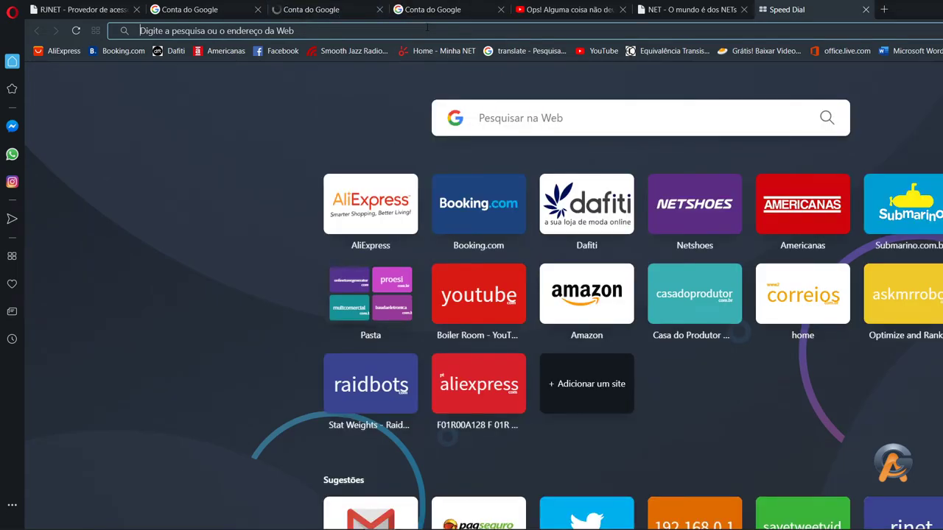
pyautogui.write('192')
pyautogui.press('Return')
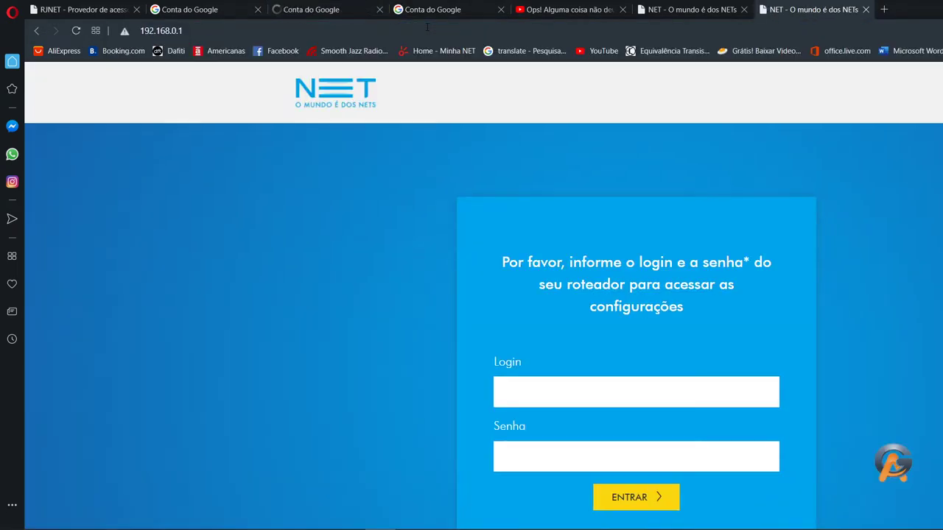
# Log in to the NET router with the saved login name and the router password
pyautogui.click(556, 391)
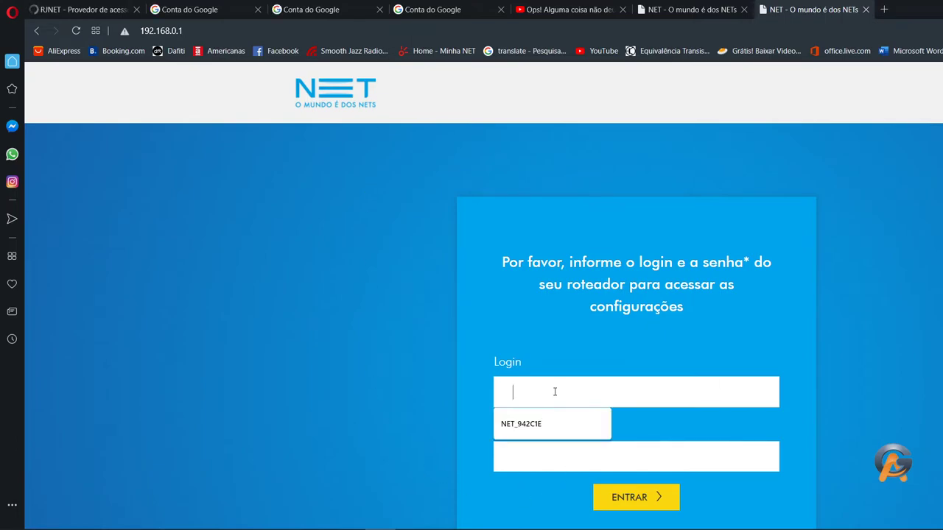
pyautogui.click(535, 424)
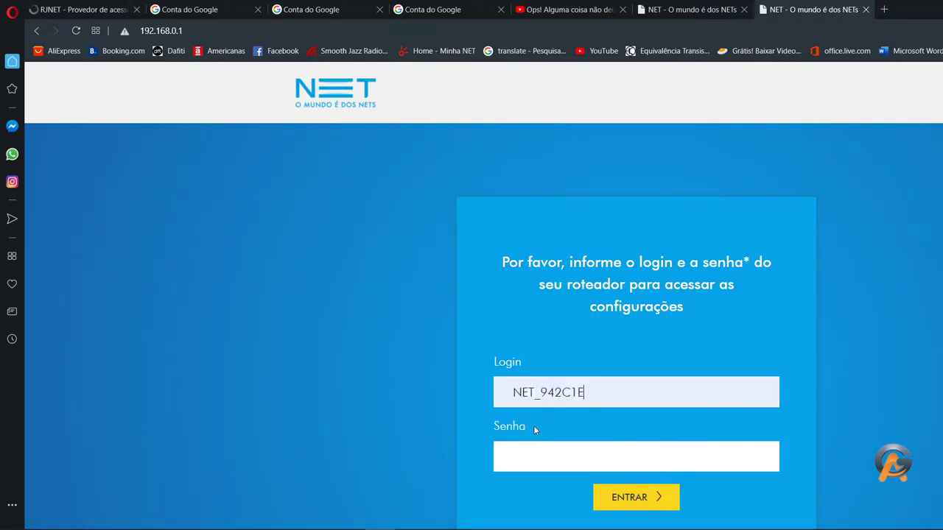
pyautogui.click(536, 465)
pyautogui.write('**********')
pyautogui.press('Return')
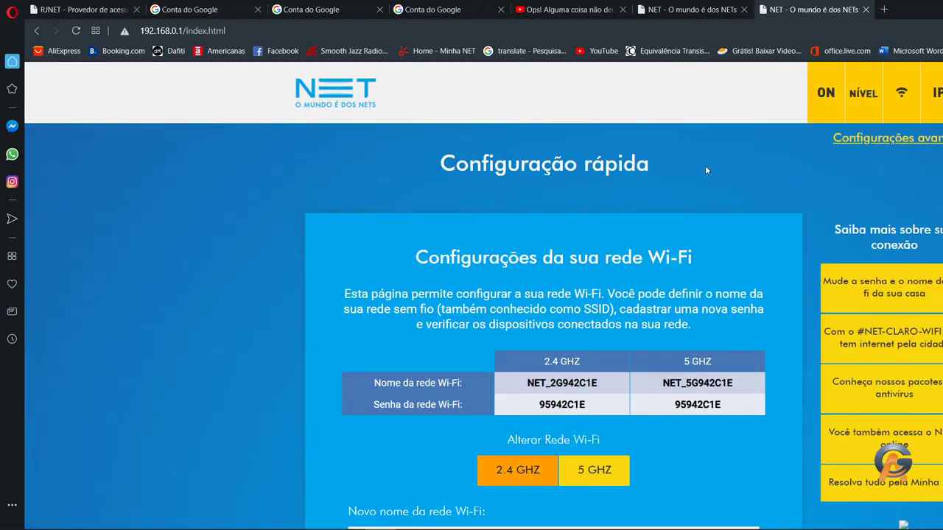
# Open the router's advanced configuration and examine the software information and system status
pyautogui.click(919, 142)
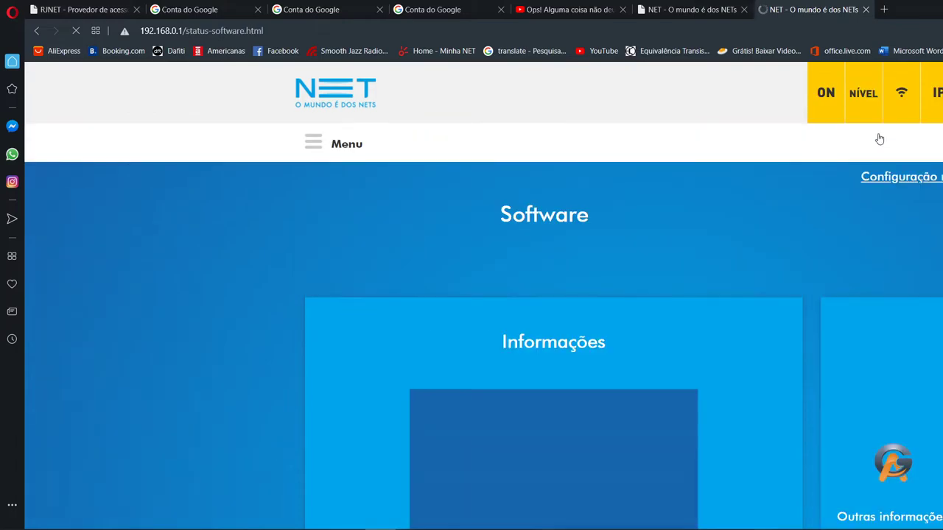
pyautogui.scroll(-3, 523, 195)
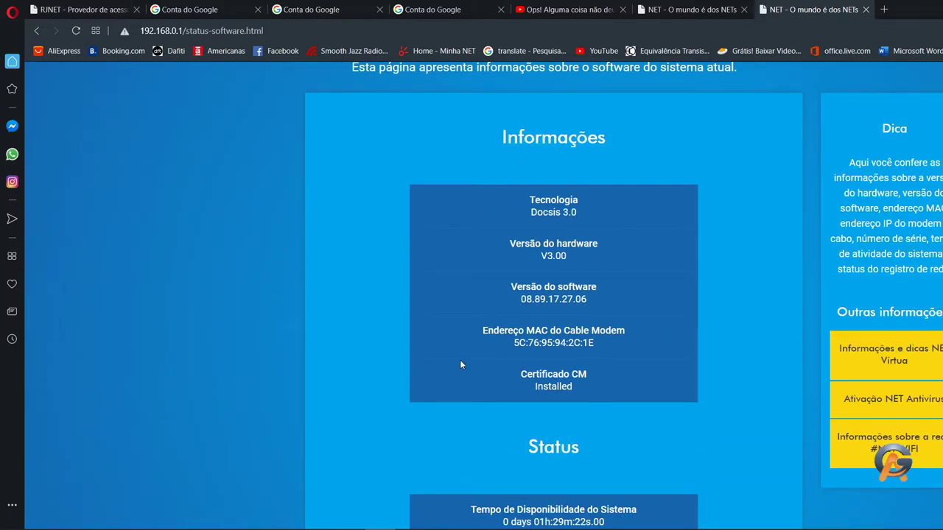
pyautogui.scroll(-3, 458, 353)
pyautogui.scroll(5, 455, 343)
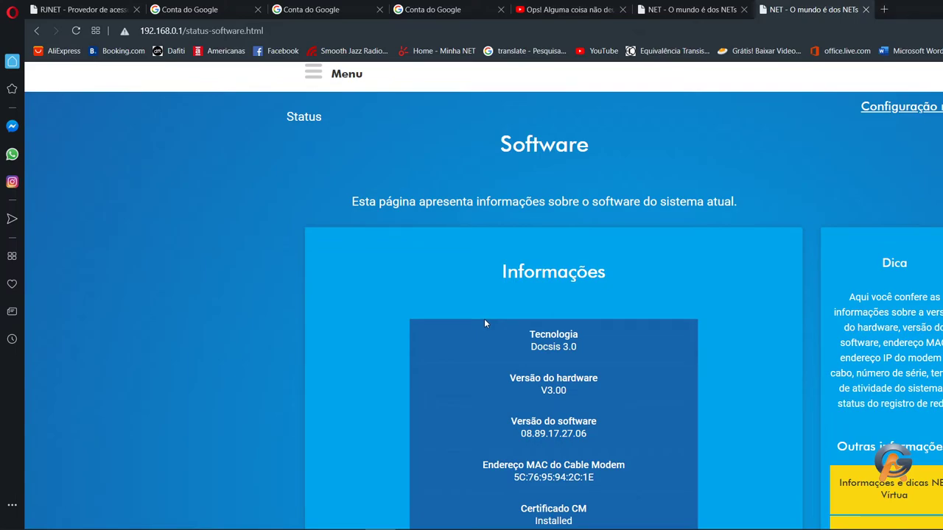
pyautogui.scroll(-1, 485, 324)
pyautogui.scroll(-1, 514, 311)
pyautogui.scroll(3, 514, 311)
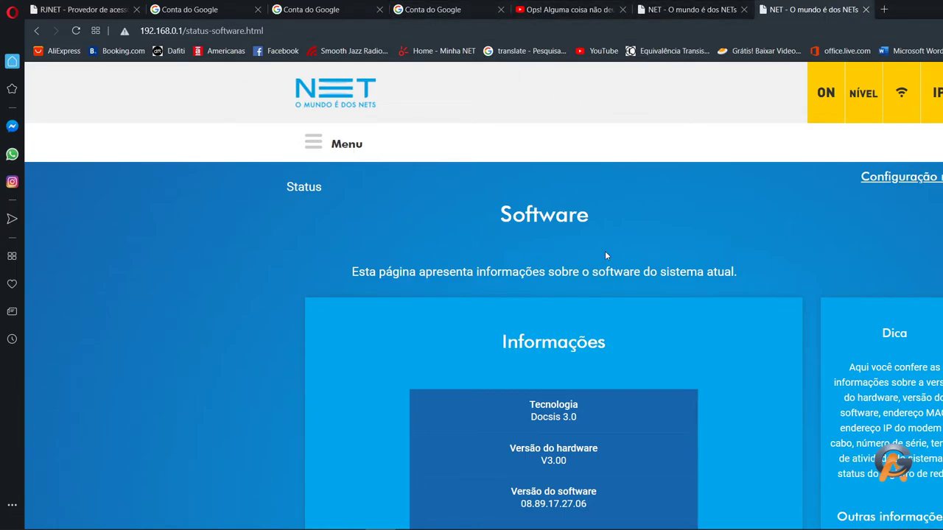
pyautogui.scroll(-3, 606, 255)
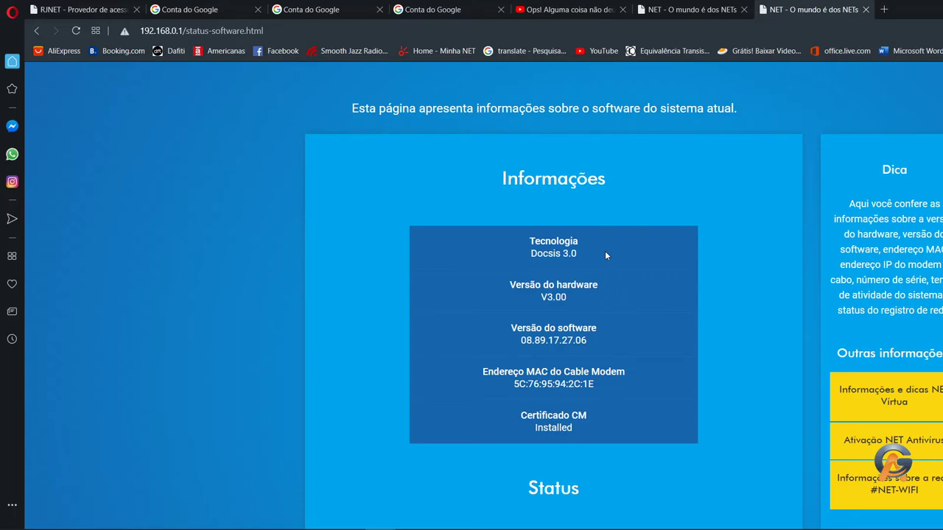
pyautogui.scroll(3, 605, 256)
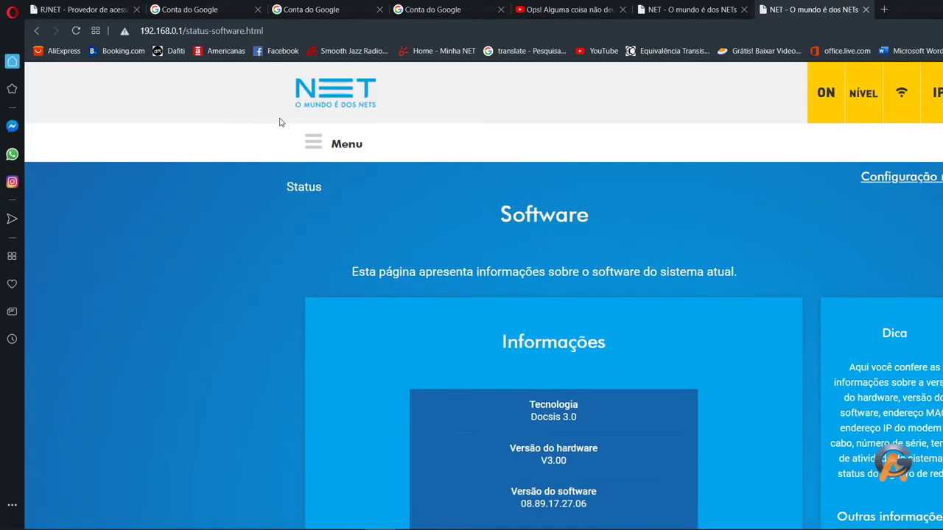
# Open the router's LAN/DHCP network page and review the DHCP server settings
pyautogui.click(315, 142)
pyautogui.click(111, 169)
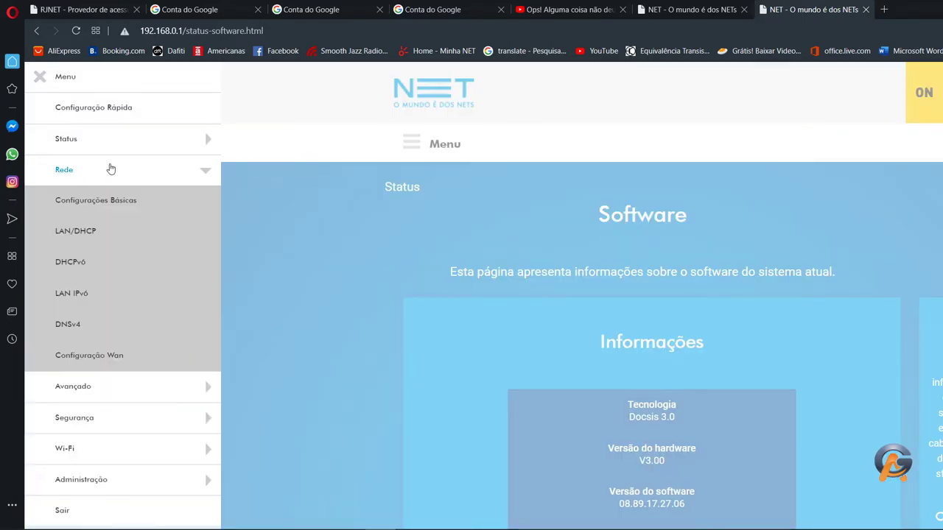
pyautogui.click(105, 234)
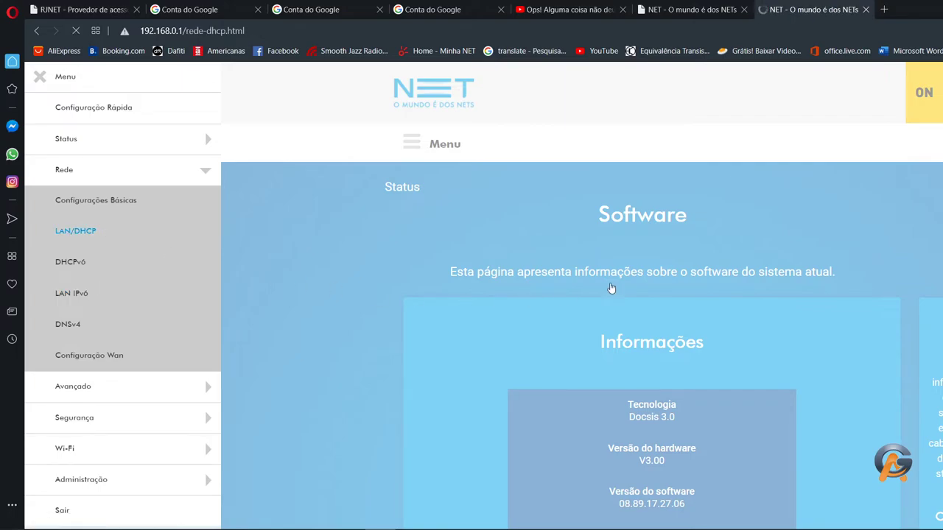
pyautogui.scroll(-3, 625, 255)
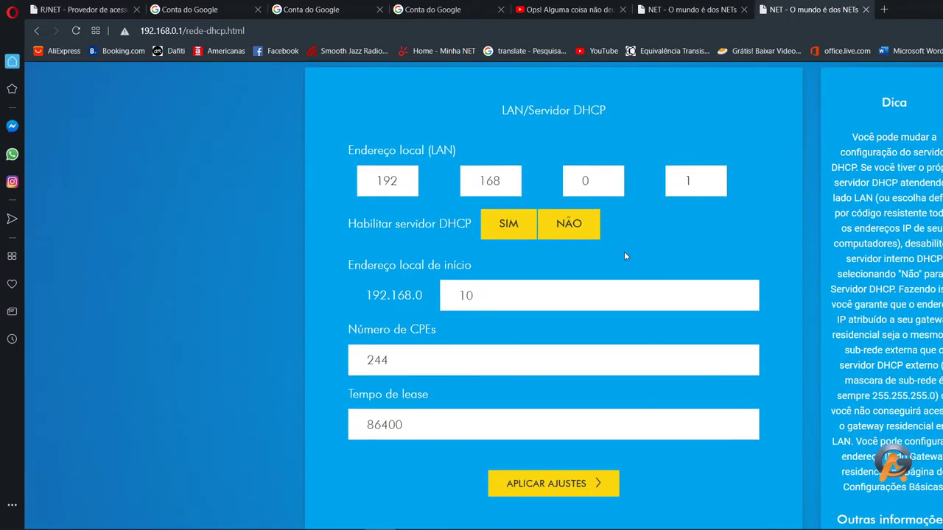
pyautogui.scroll(3, 624, 255)
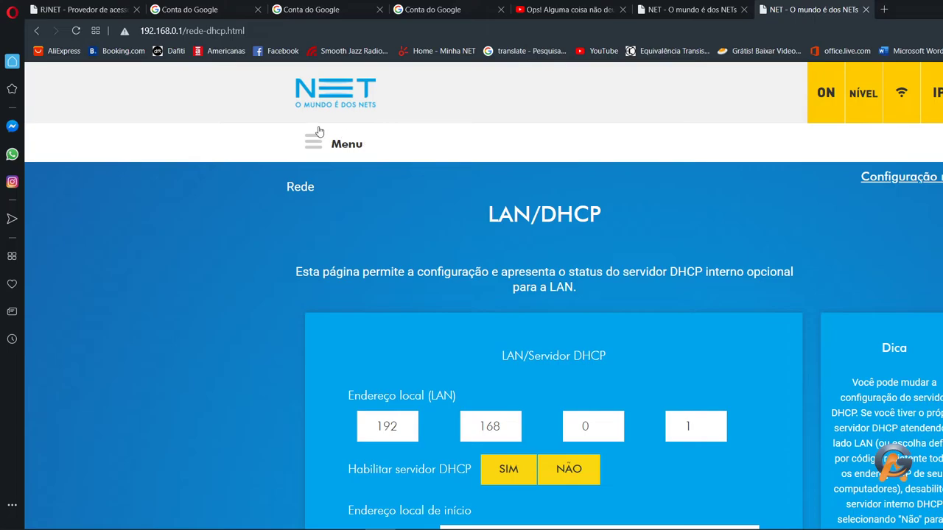
# Enable multicast in the router's advanced options and apply the settings
pyautogui.click(307, 147)
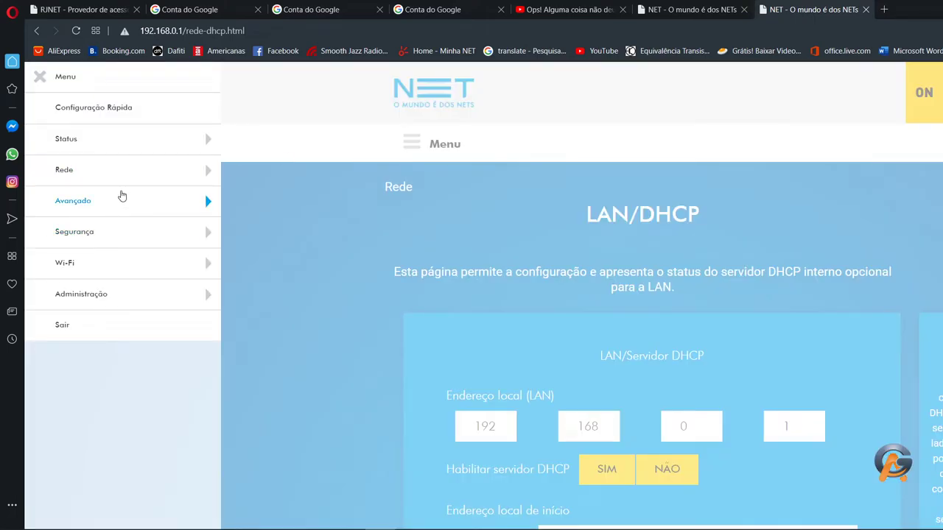
pyautogui.click(122, 197)
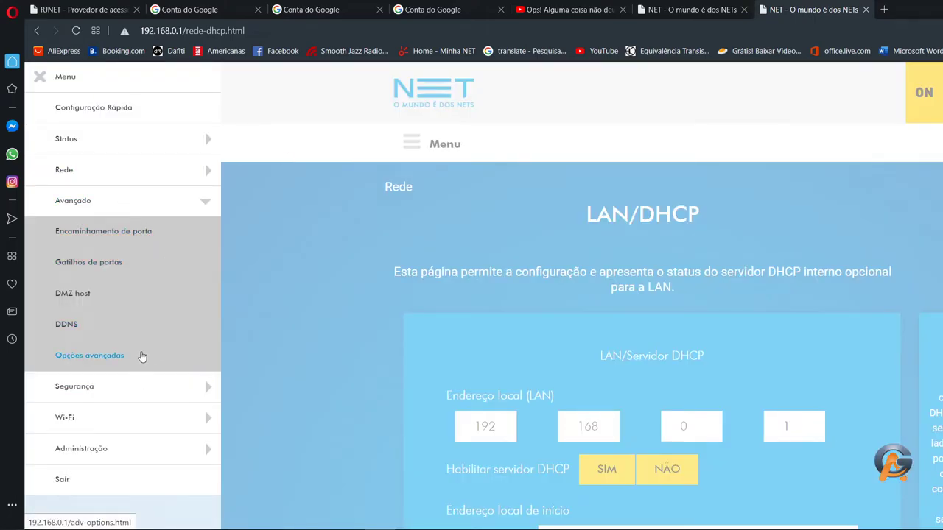
pyautogui.click(140, 358)
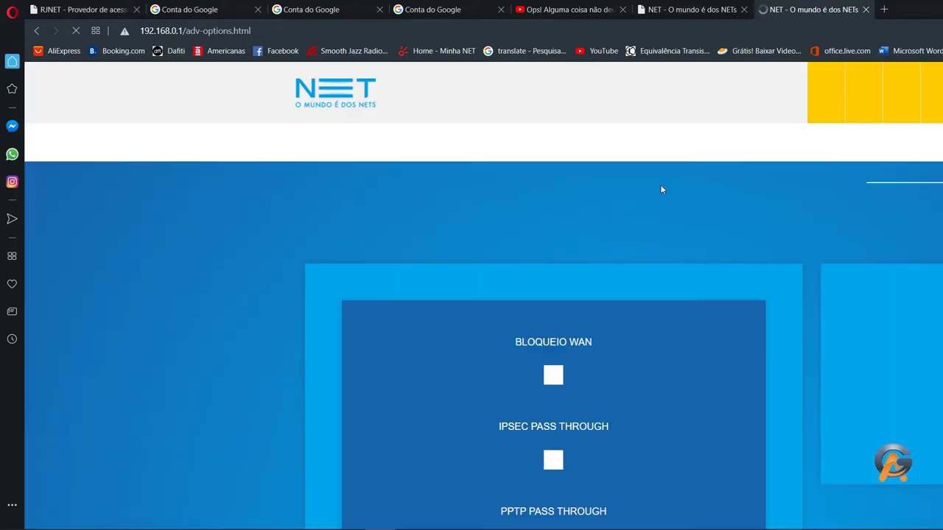
pyautogui.scroll(-6, 639, 198)
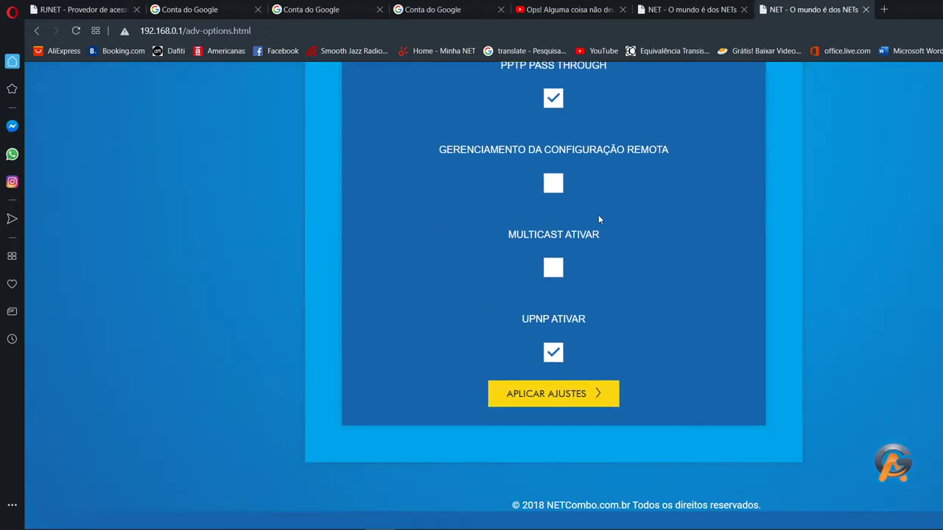
pyautogui.click(561, 276)
pyautogui.click(575, 403)
# Review the router's advanced options after applying them, including multicast and UPnP, and close the router page
pyautogui.scroll(6, 670, 350)
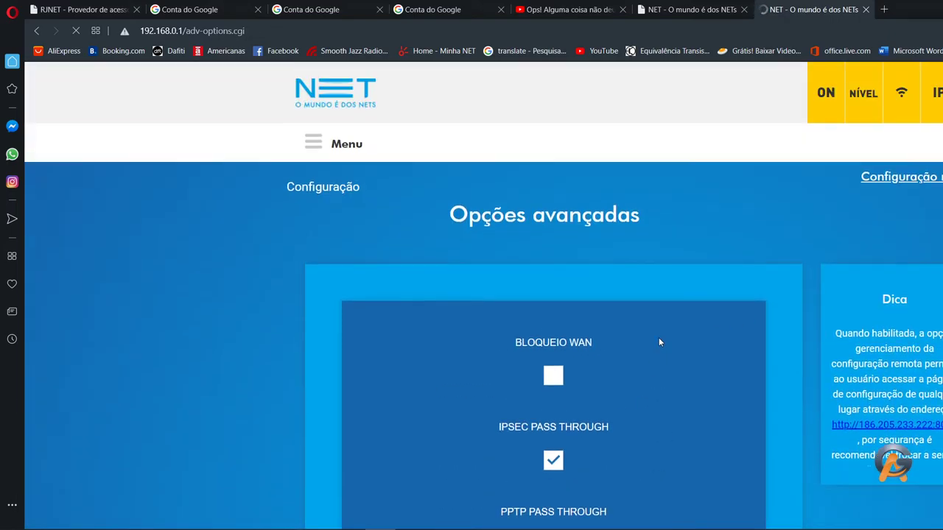
pyautogui.scroll(-6, 654, 324)
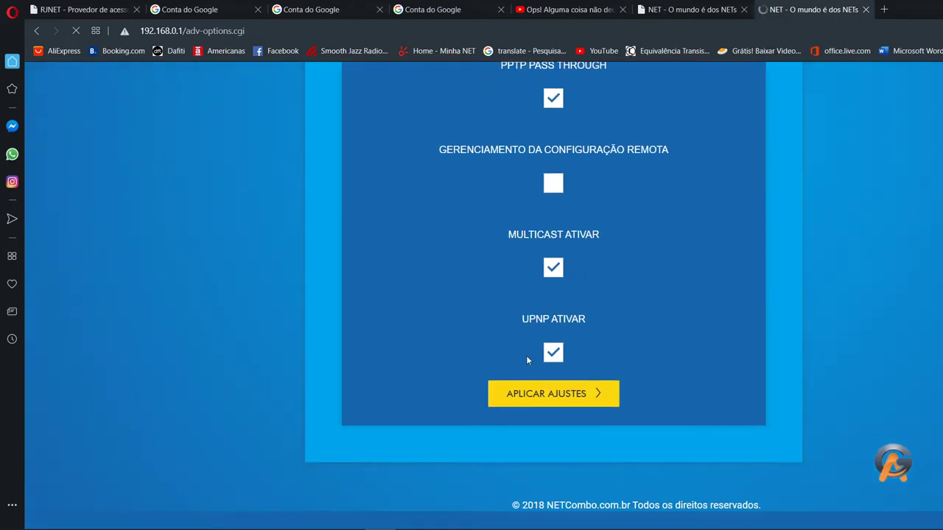
pyautogui.scroll(-5, 588, 361)
pyautogui.scroll(4, 726, 250)
pyautogui.scroll(2, 724, 255)
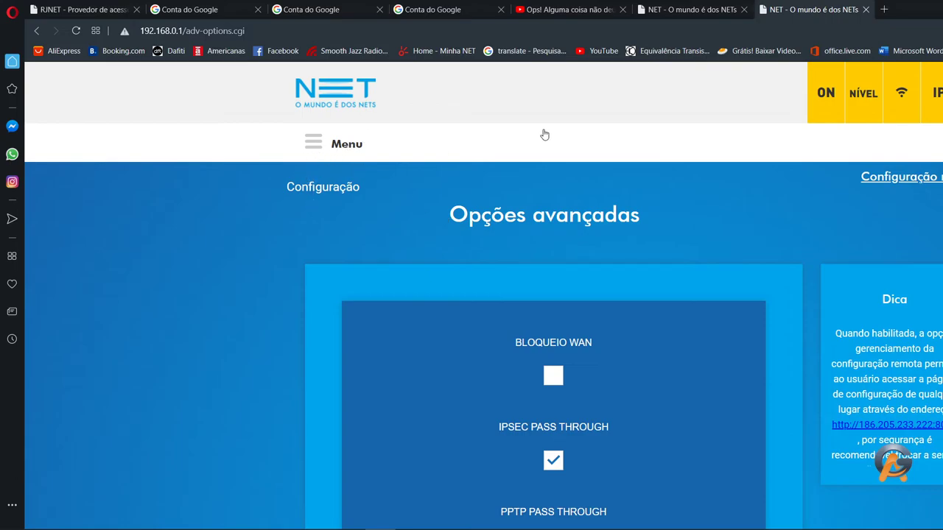
pyautogui.scroll(-5, 718, 209)
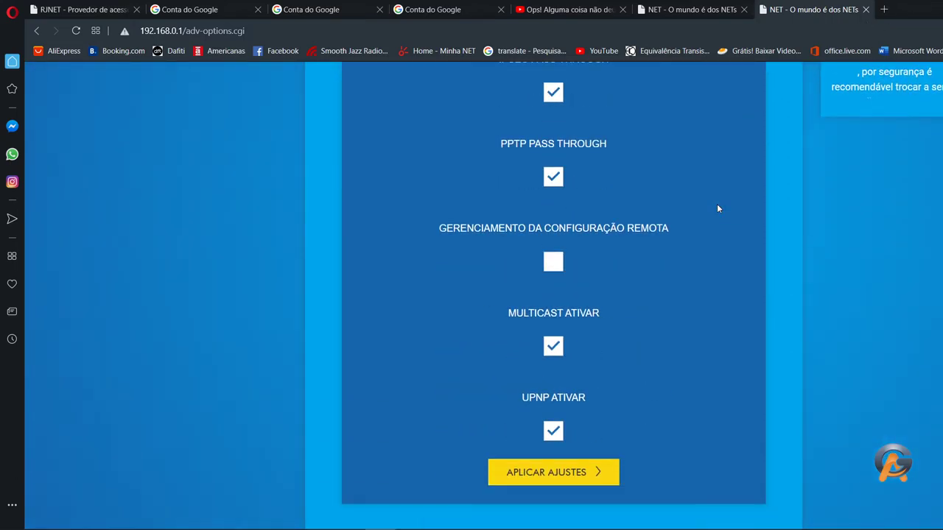
pyautogui.click(867, 9)
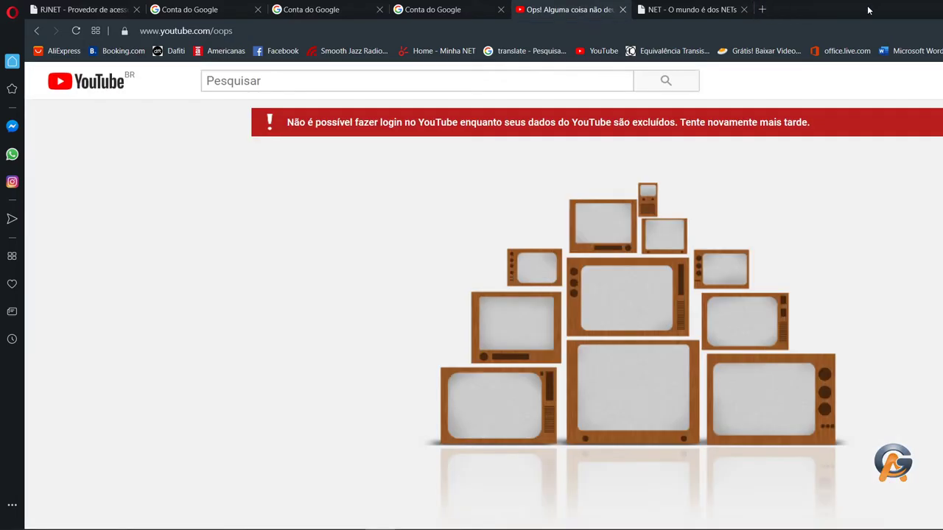